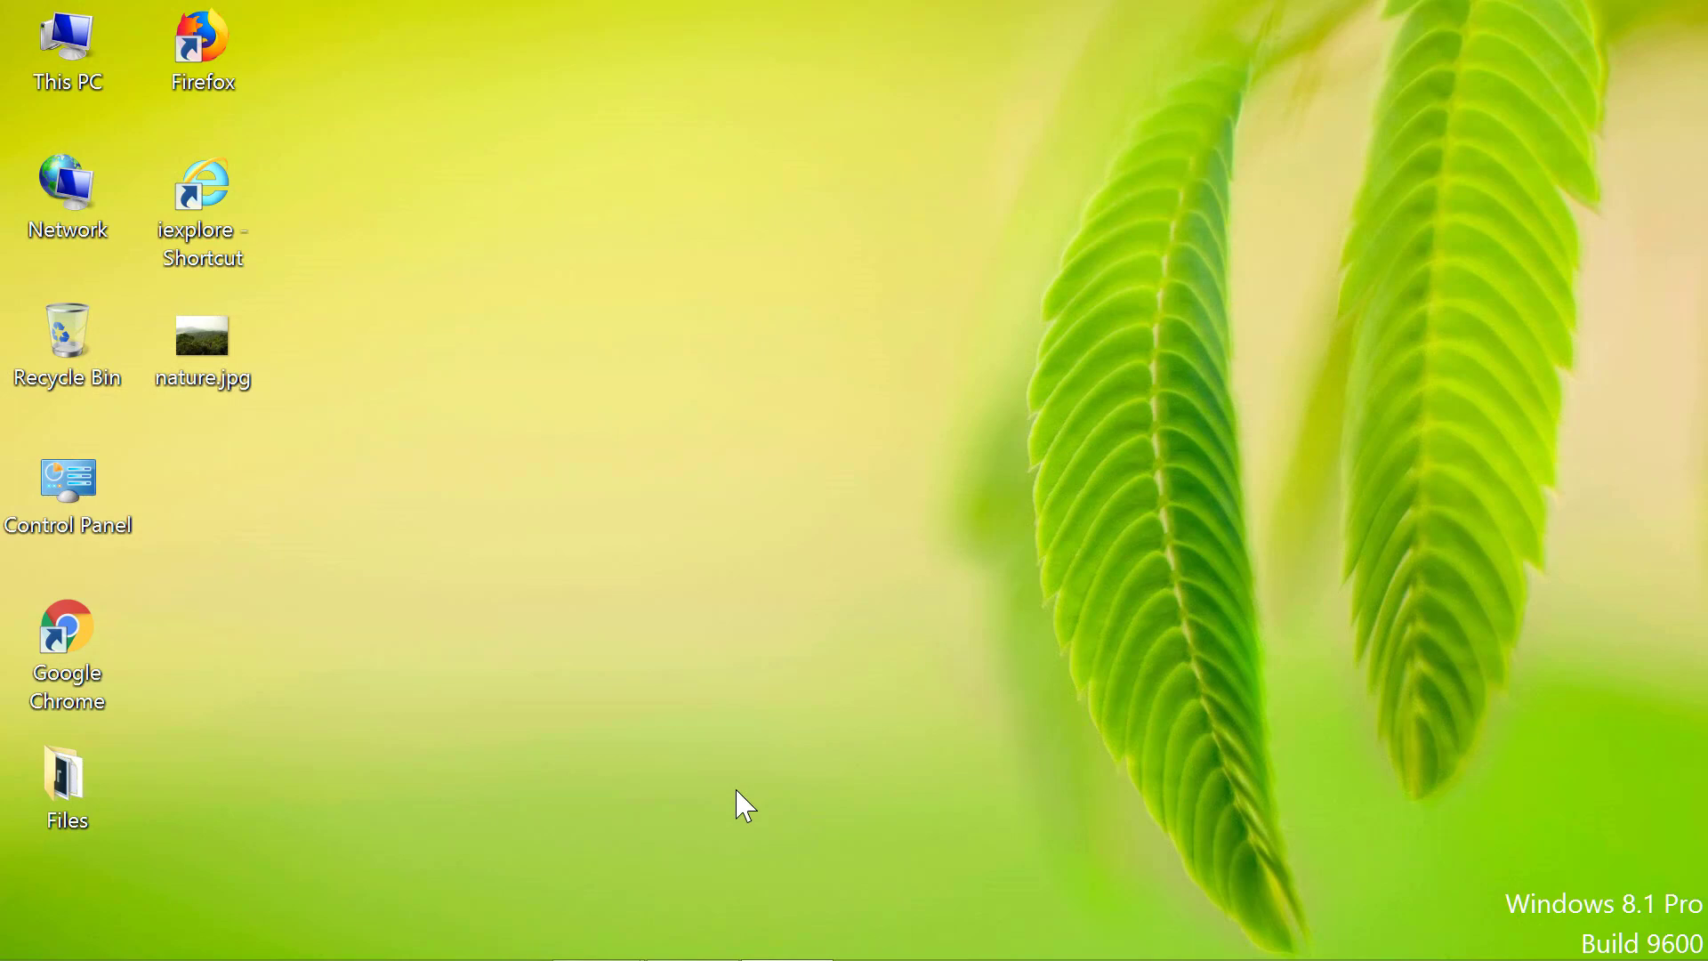
# - Swap the background from the green leaves picture to the orange flower and save the change
pyautogui.doubleClick(89, 497)
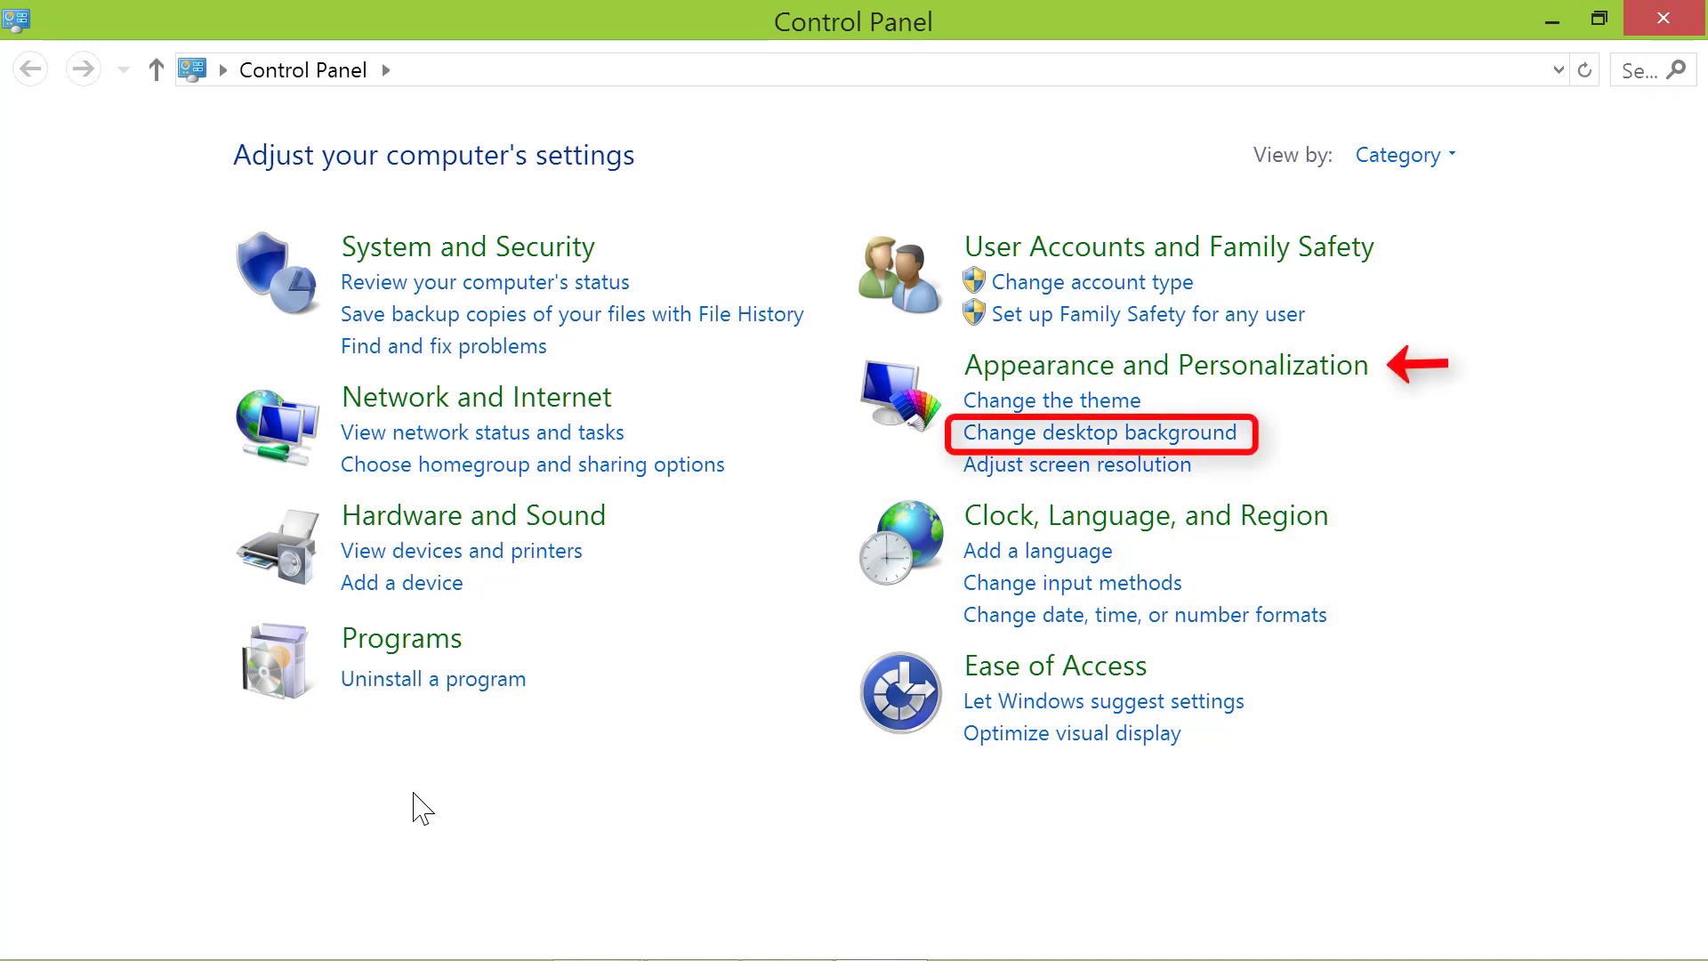
pyautogui.click(1028, 436)
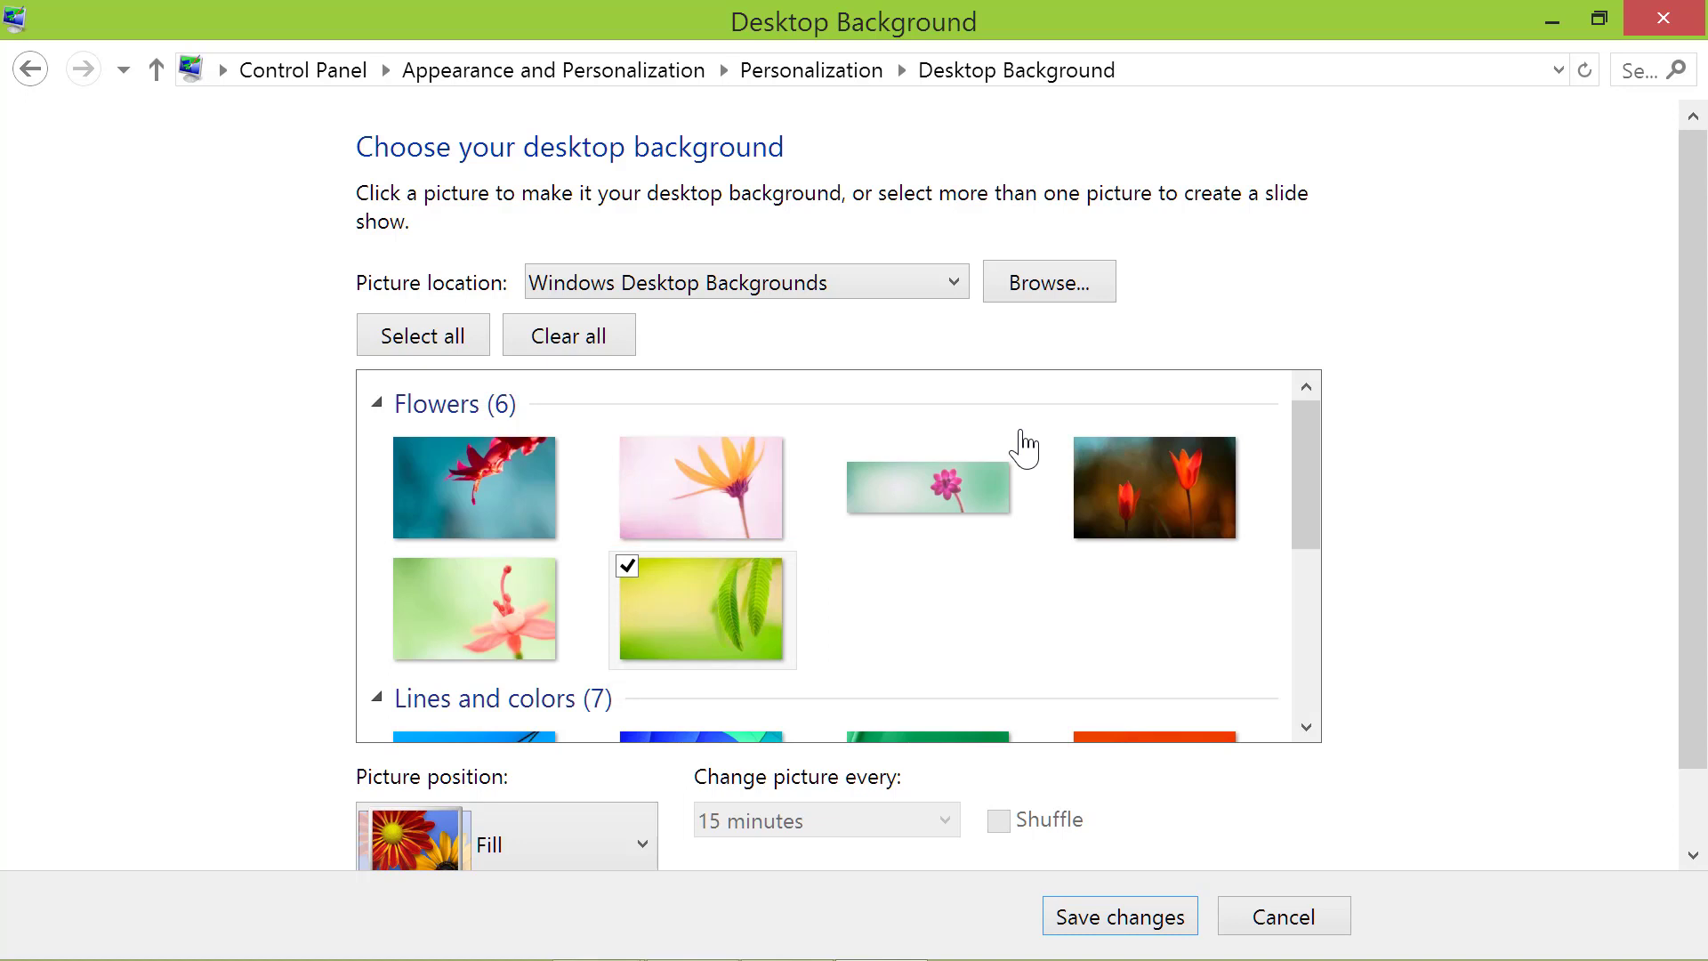
pyautogui.moveTo(702, 486)
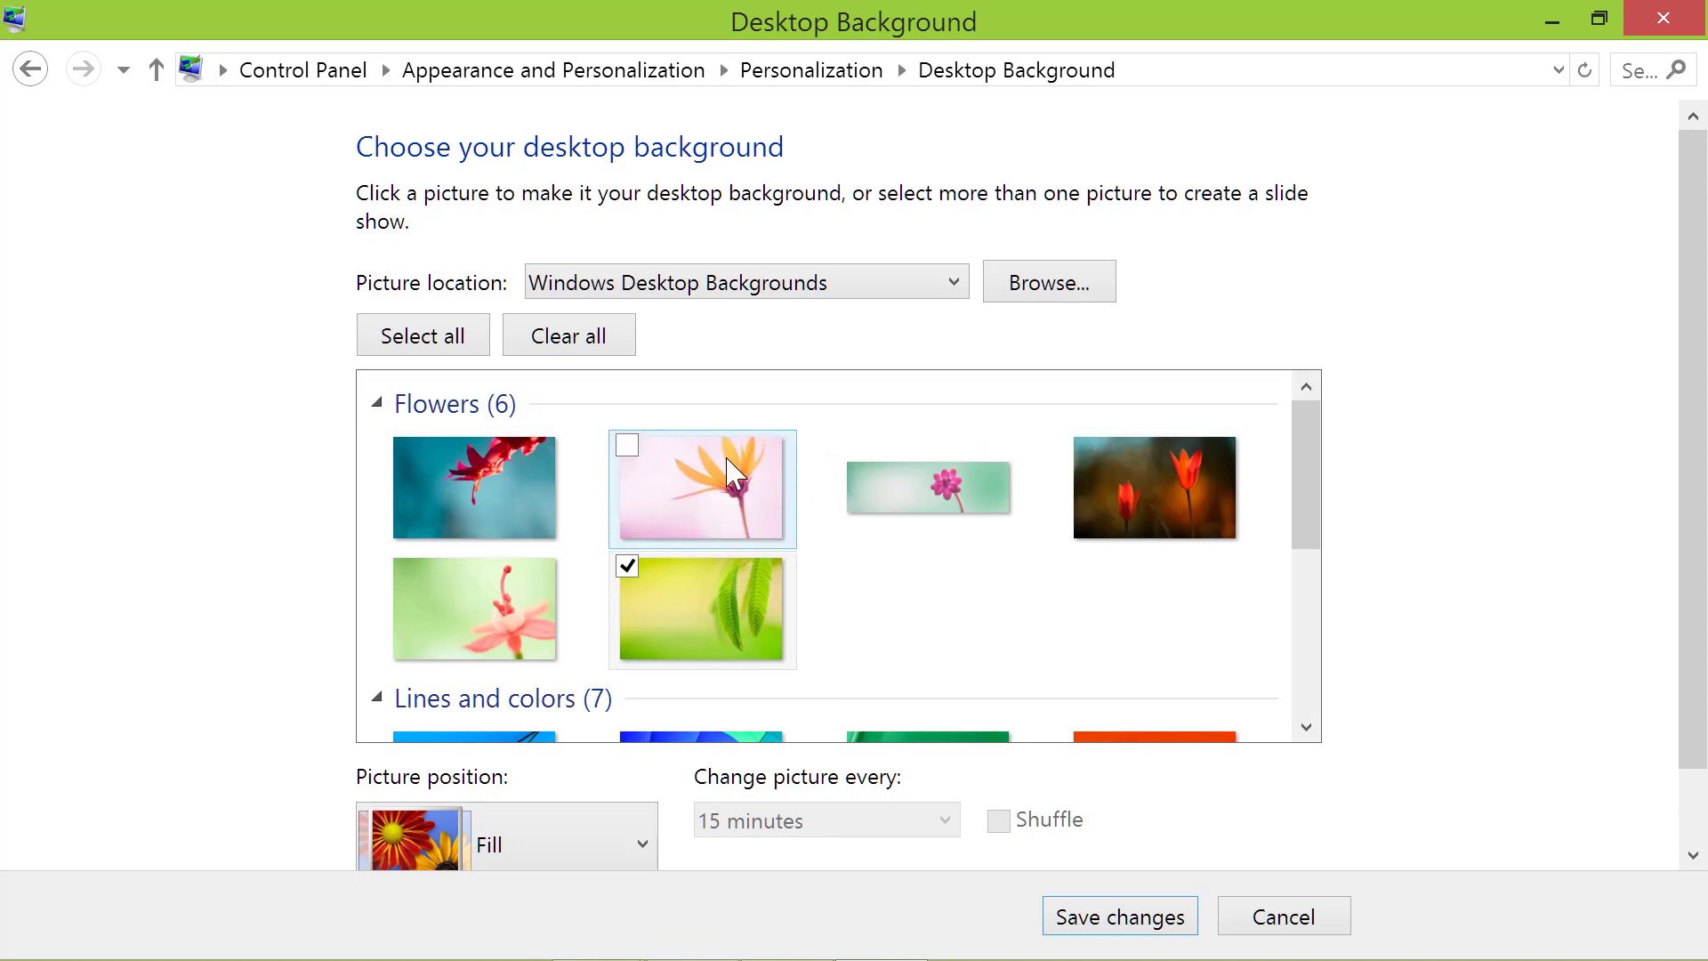
pyautogui.click(629, 447)
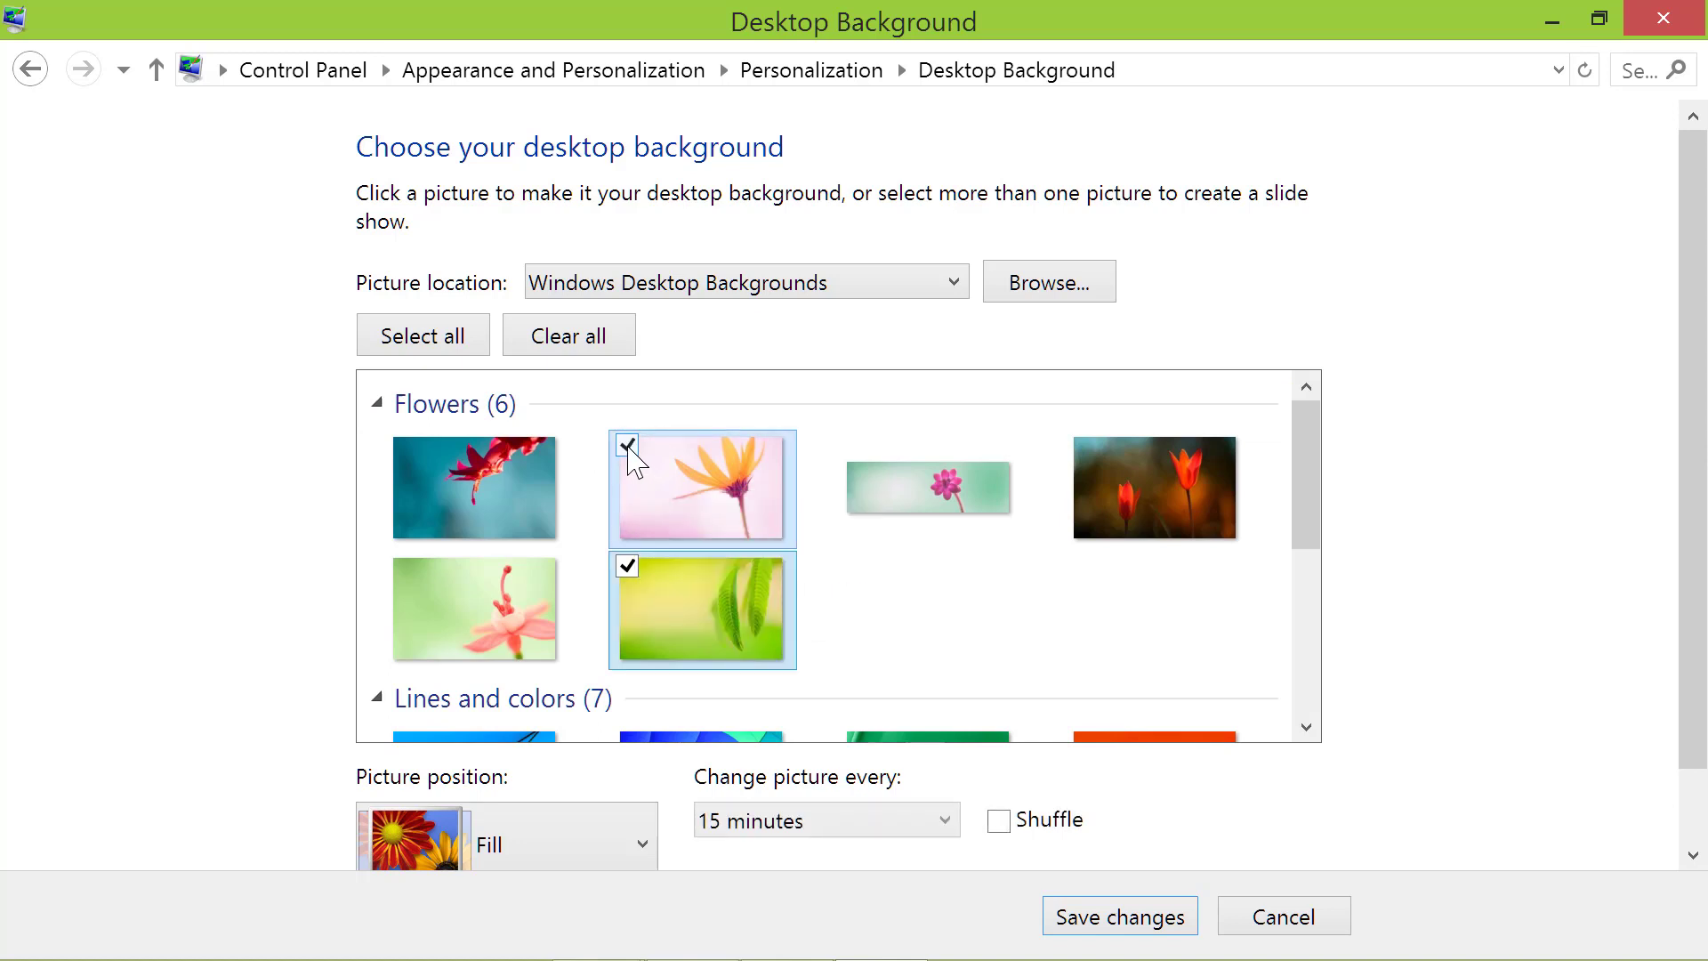
pyautogui.click(629, 566)
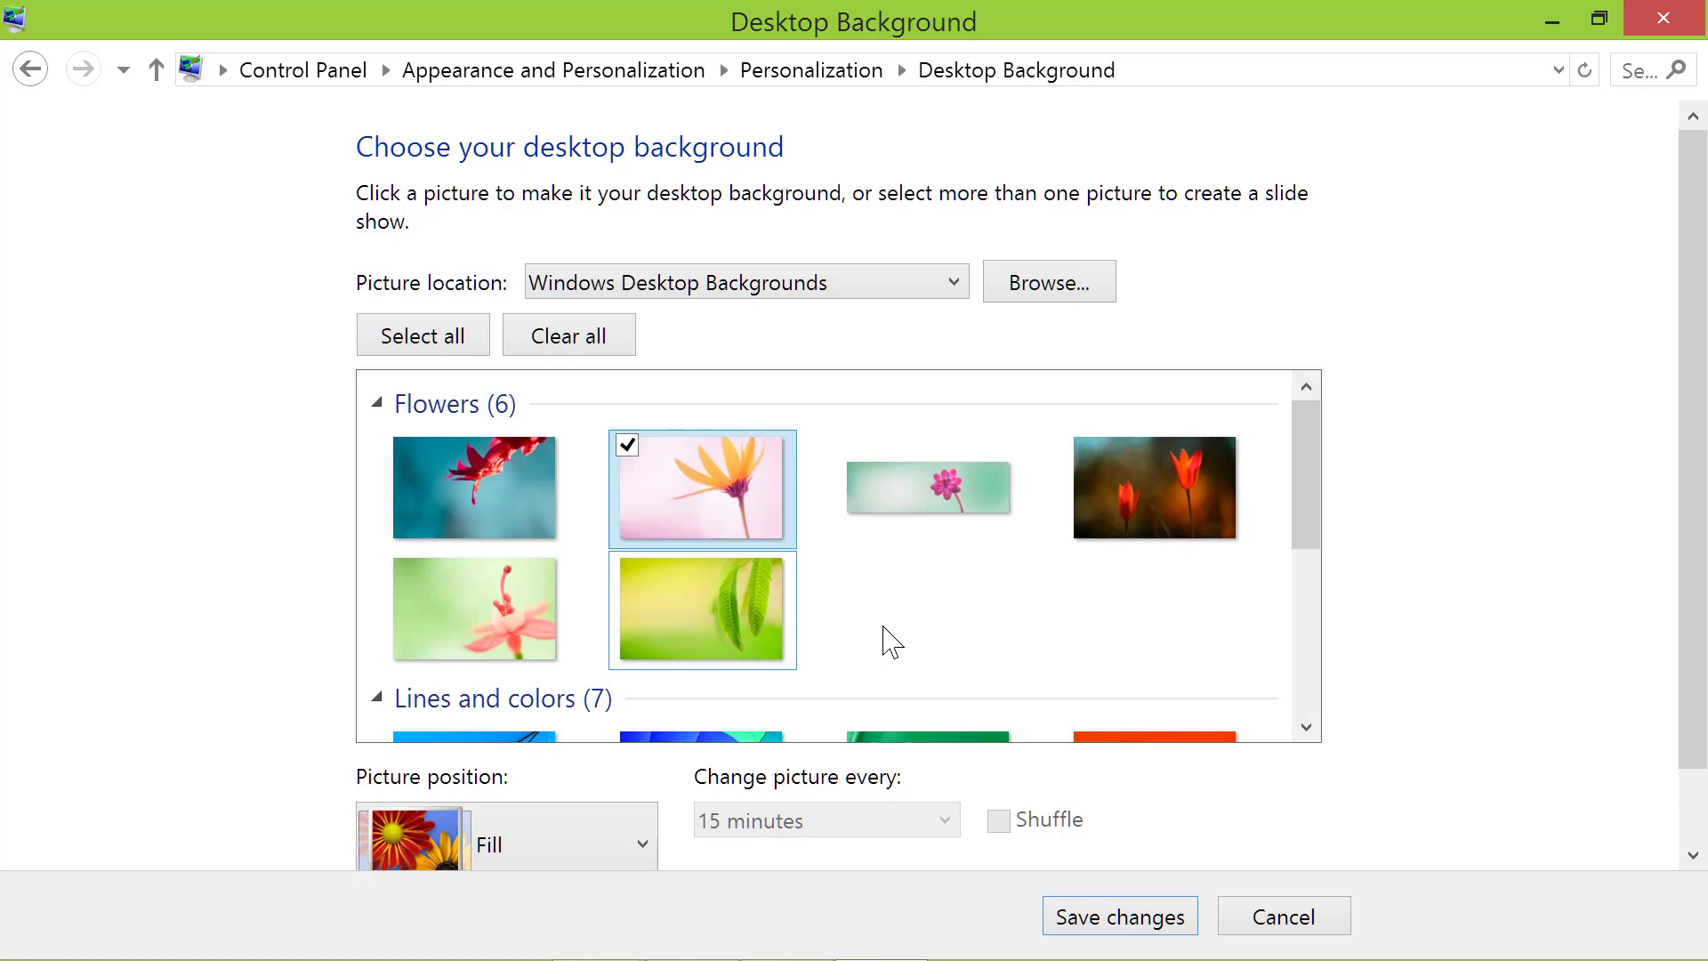
pyautogui.click(1088, 921)
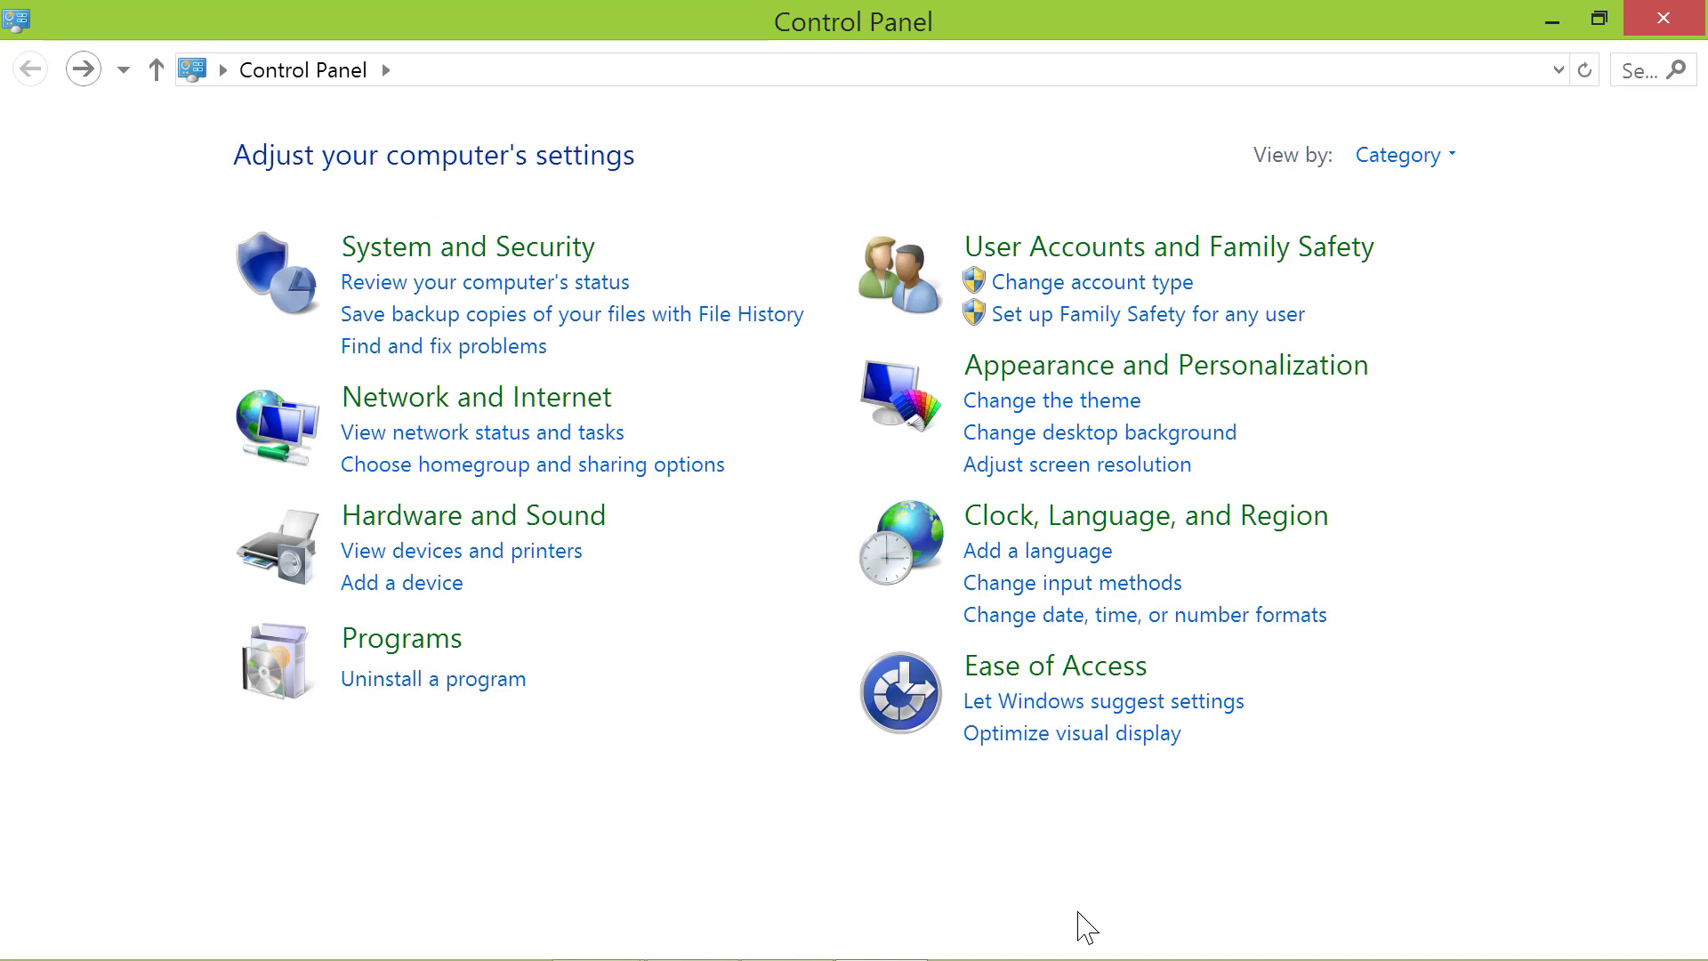
pyautogui.click(1552, 18)
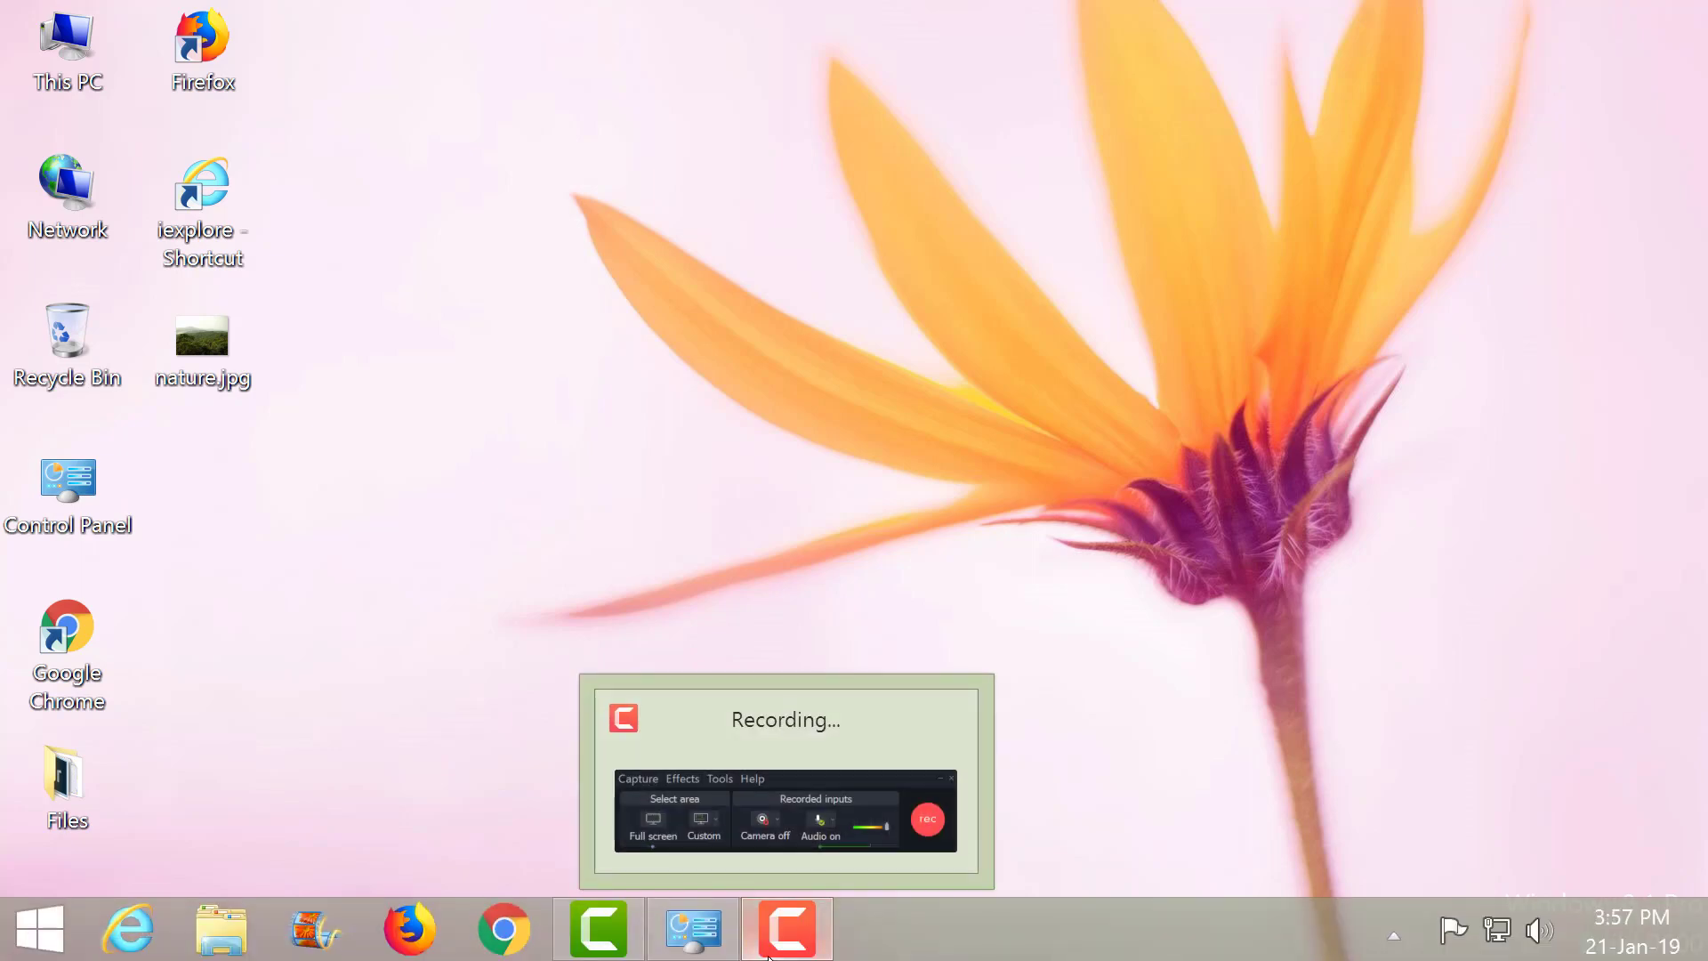
# - Restore Control Panel, go to the theme settings and launch Get more themes online
pyautogui.click(696, 929)
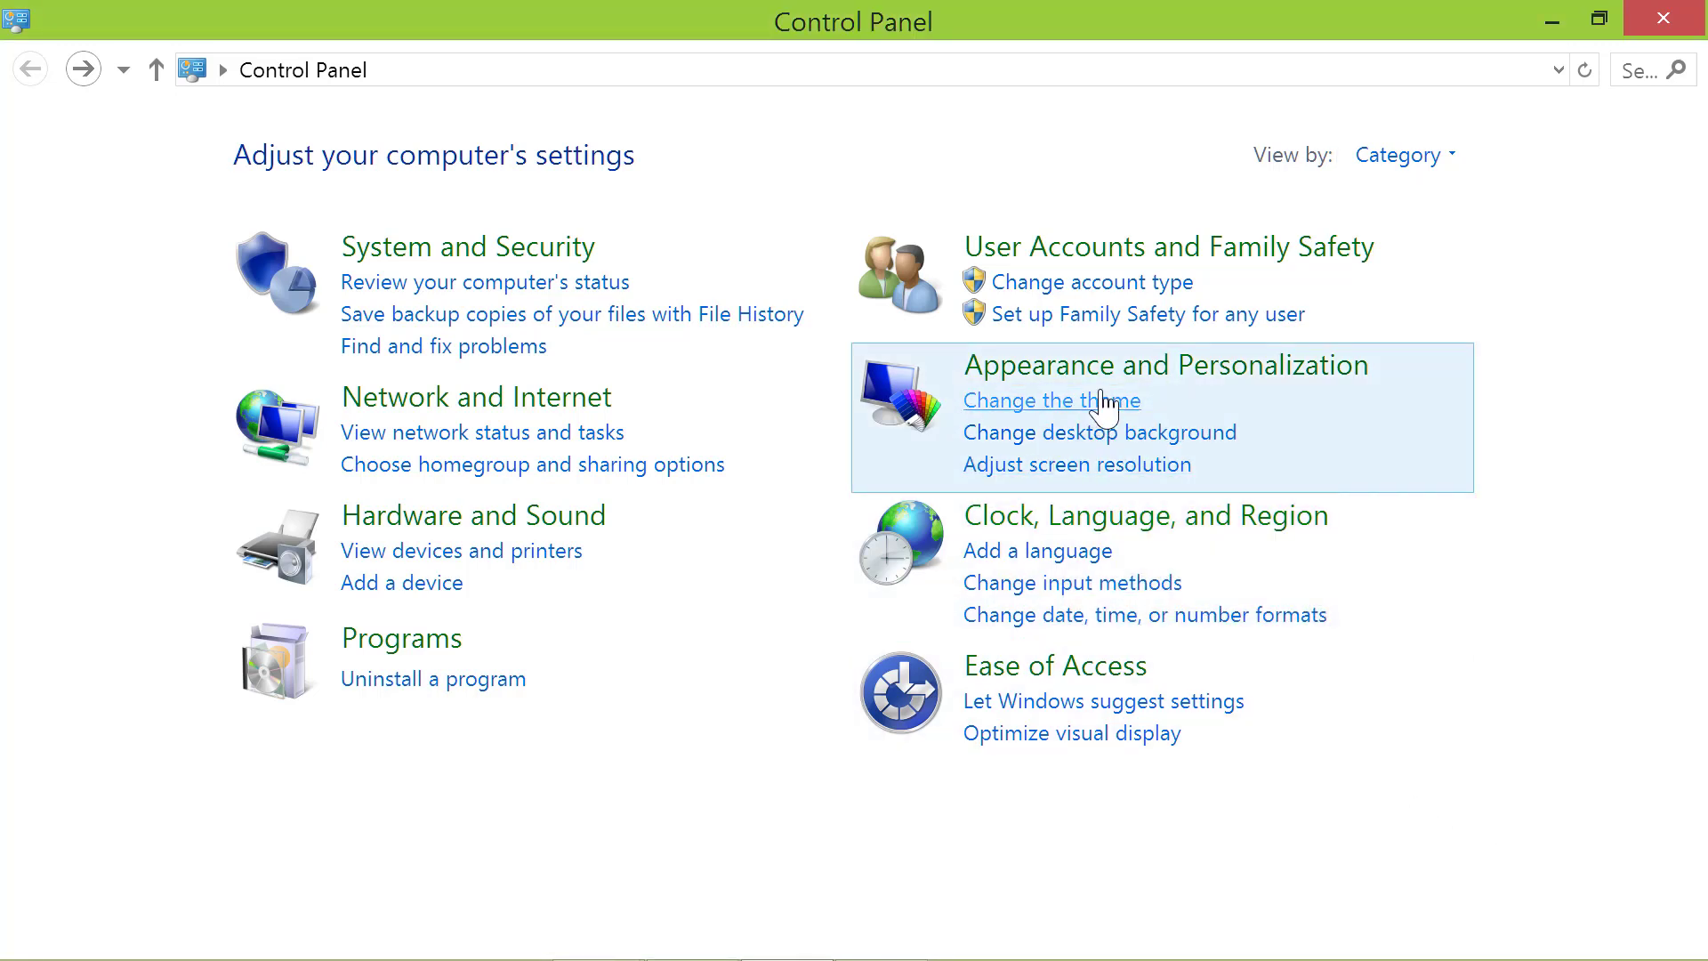
pyautogui.click(1102, 400)
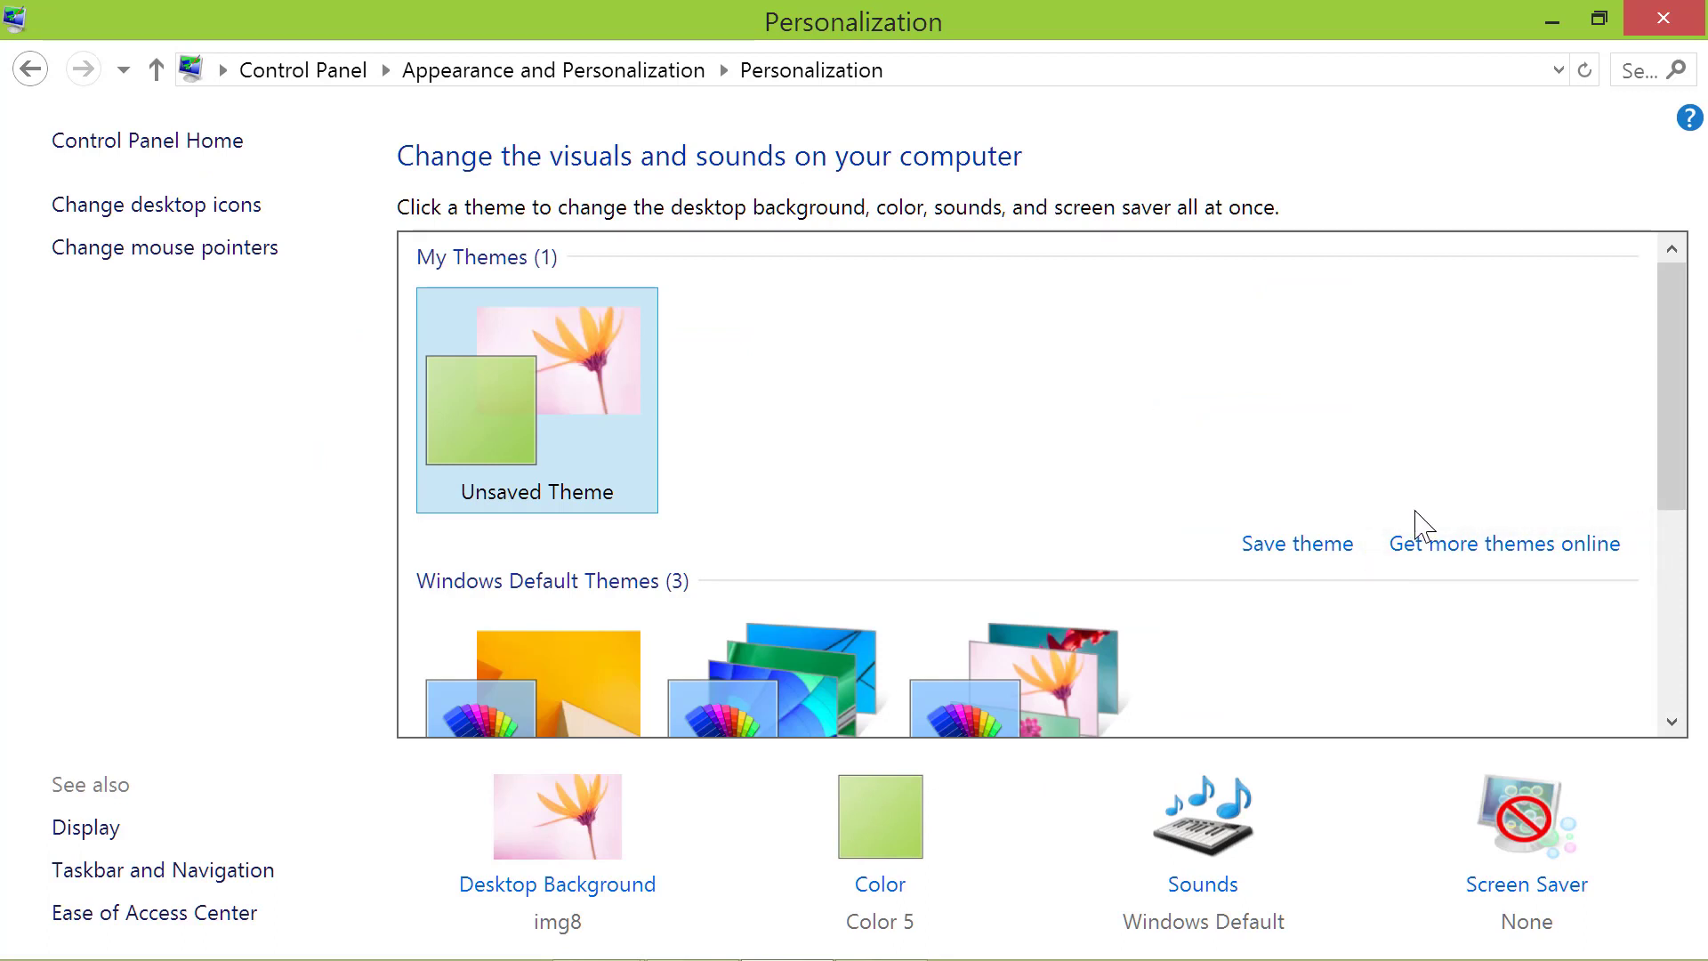
pyautogui.click(1446, 548)
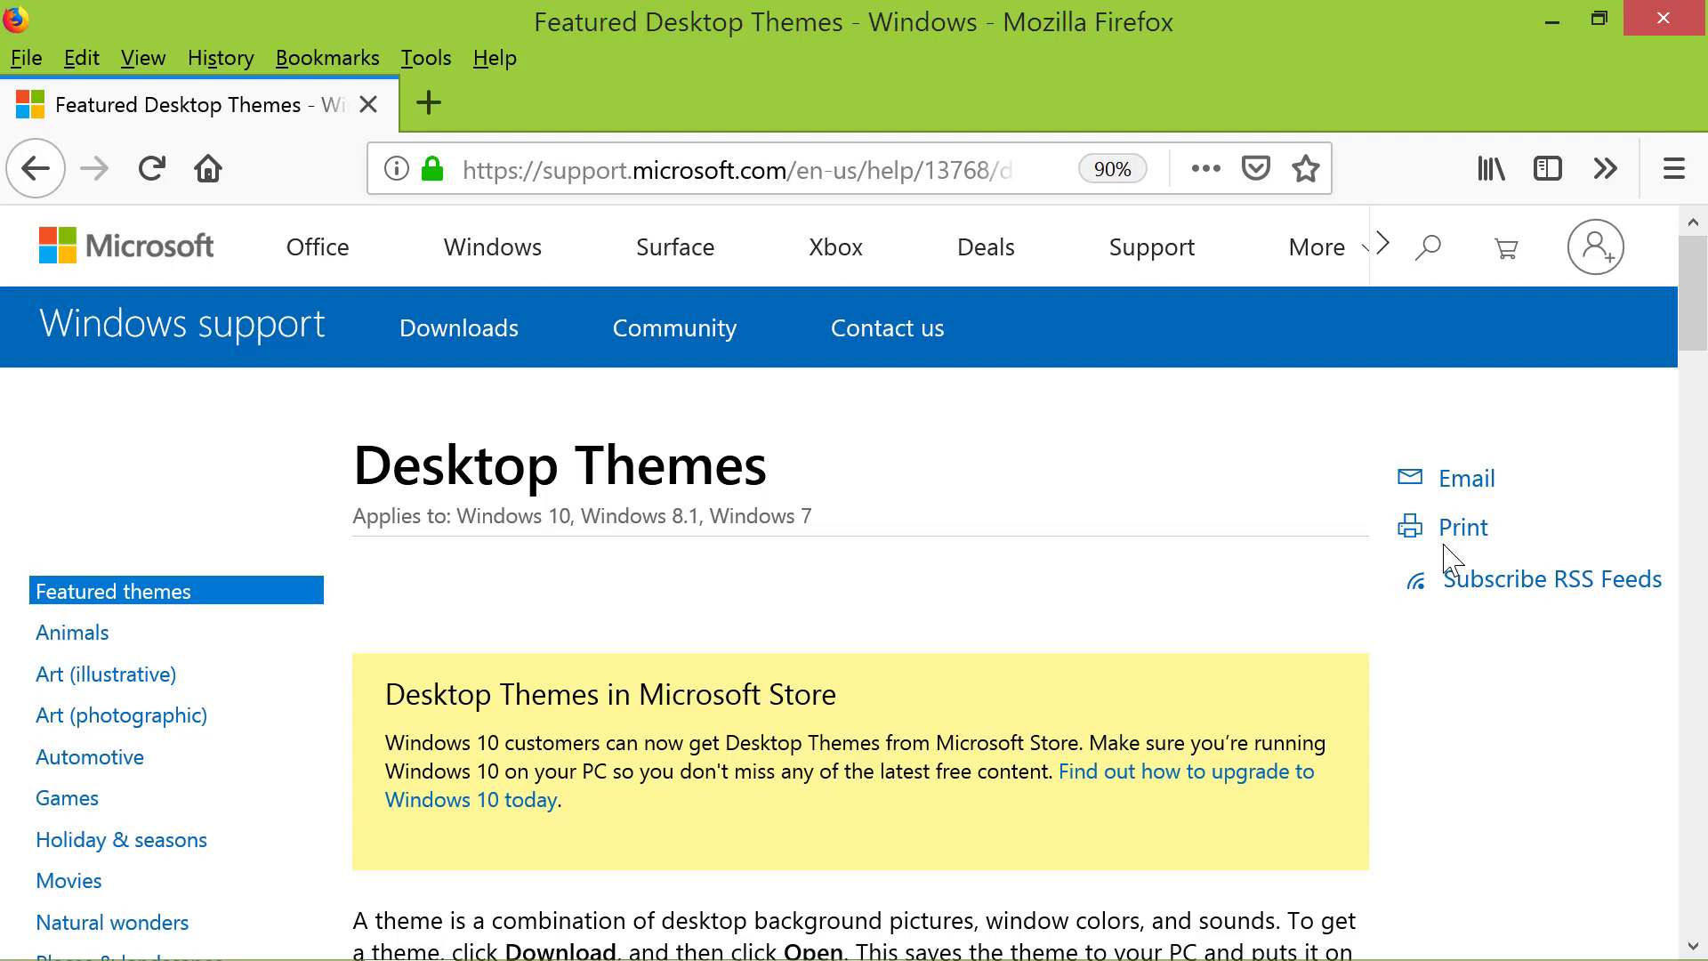
pyautogui.moveTo(1692, 294)
pyautogui.mouseDown()
pyautogui.moveTo(1692, 608)
pyautogui.moveTo(1694, 398)
pyautogui.mouseUp()
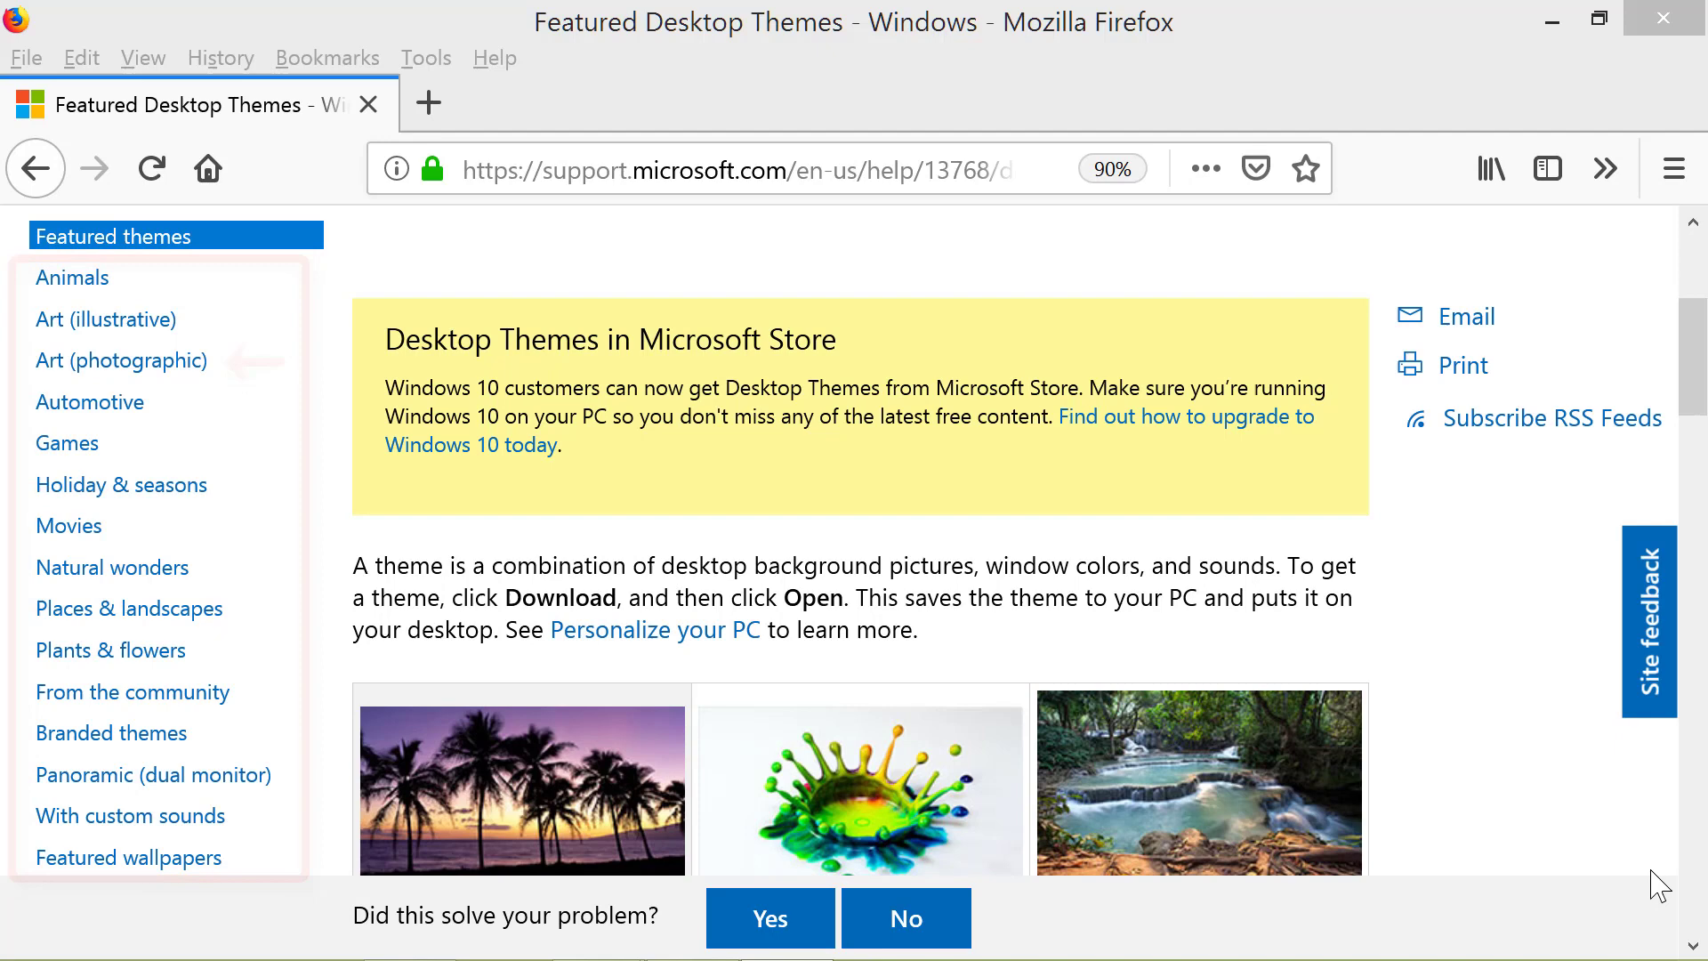
# - Browse Art (photographic), return to Featured themes and download the Footpaths theme pack
pyautogui.click(83, 360)
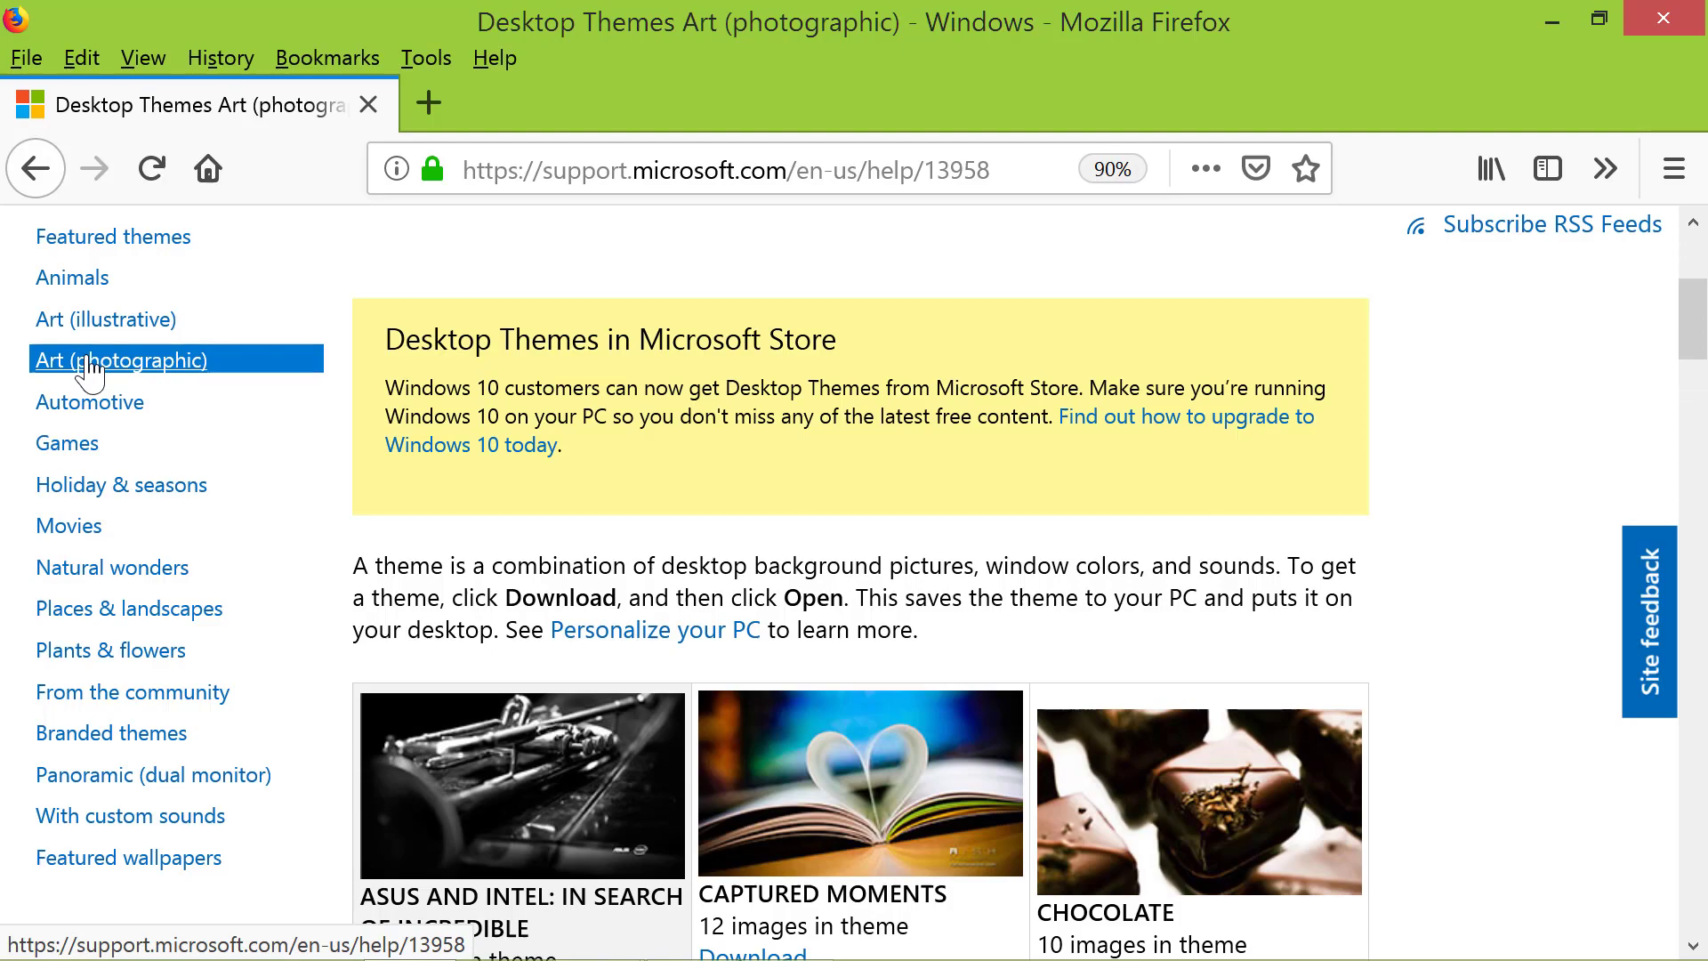
pyautogui.moveTo(1692, 320)
pyautogui.mouseDown()
pyautogui.moveTo(1692, 741)
pyautogui.moveTo(1692, 240)
pyautogui.mouseUp()
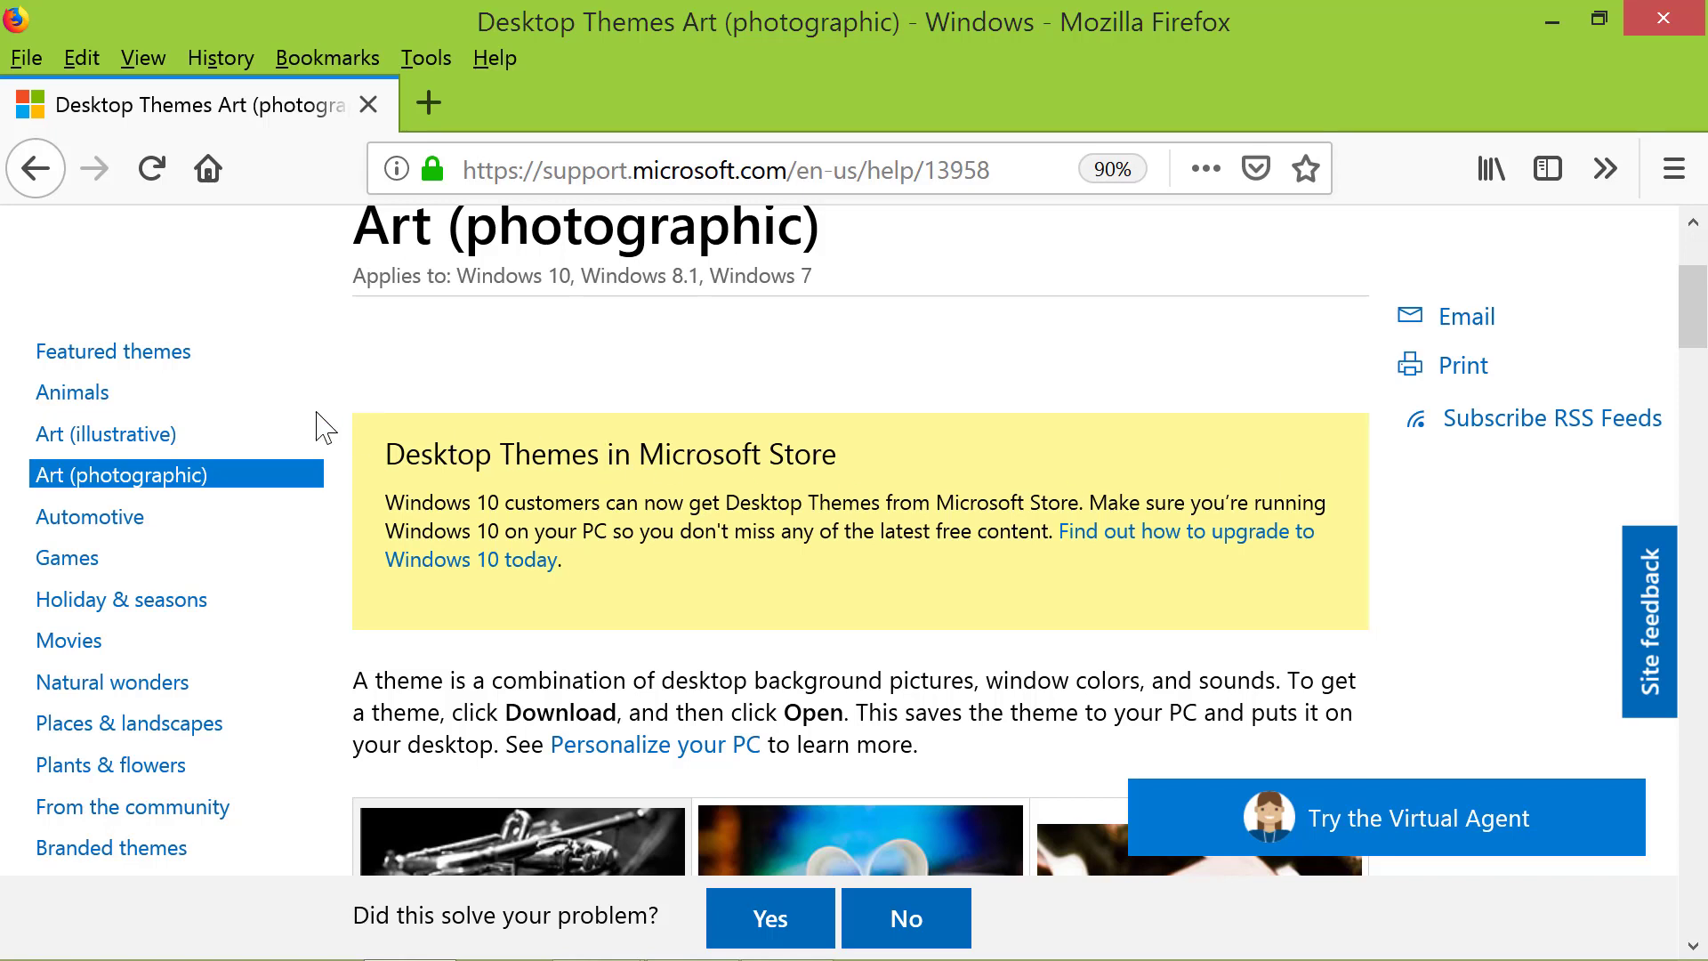
pyautogui.click(173, 357)
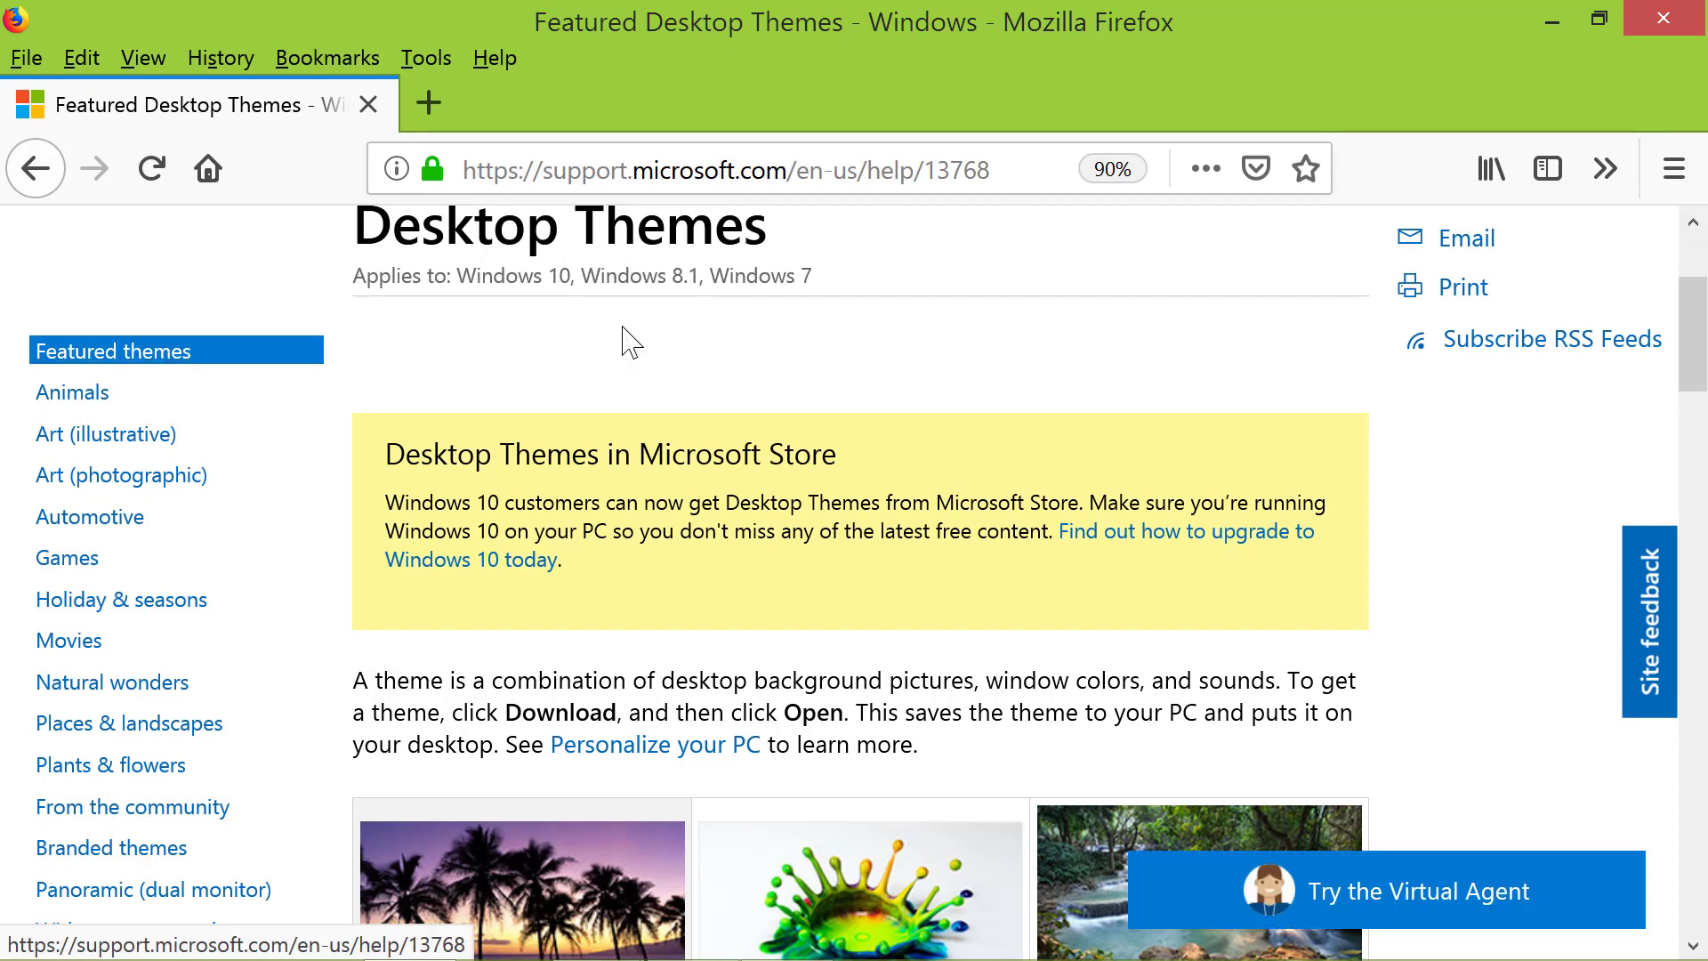
pyautogui.moveTo(1693, 350); pyautogui.dragTo(1694, 454)
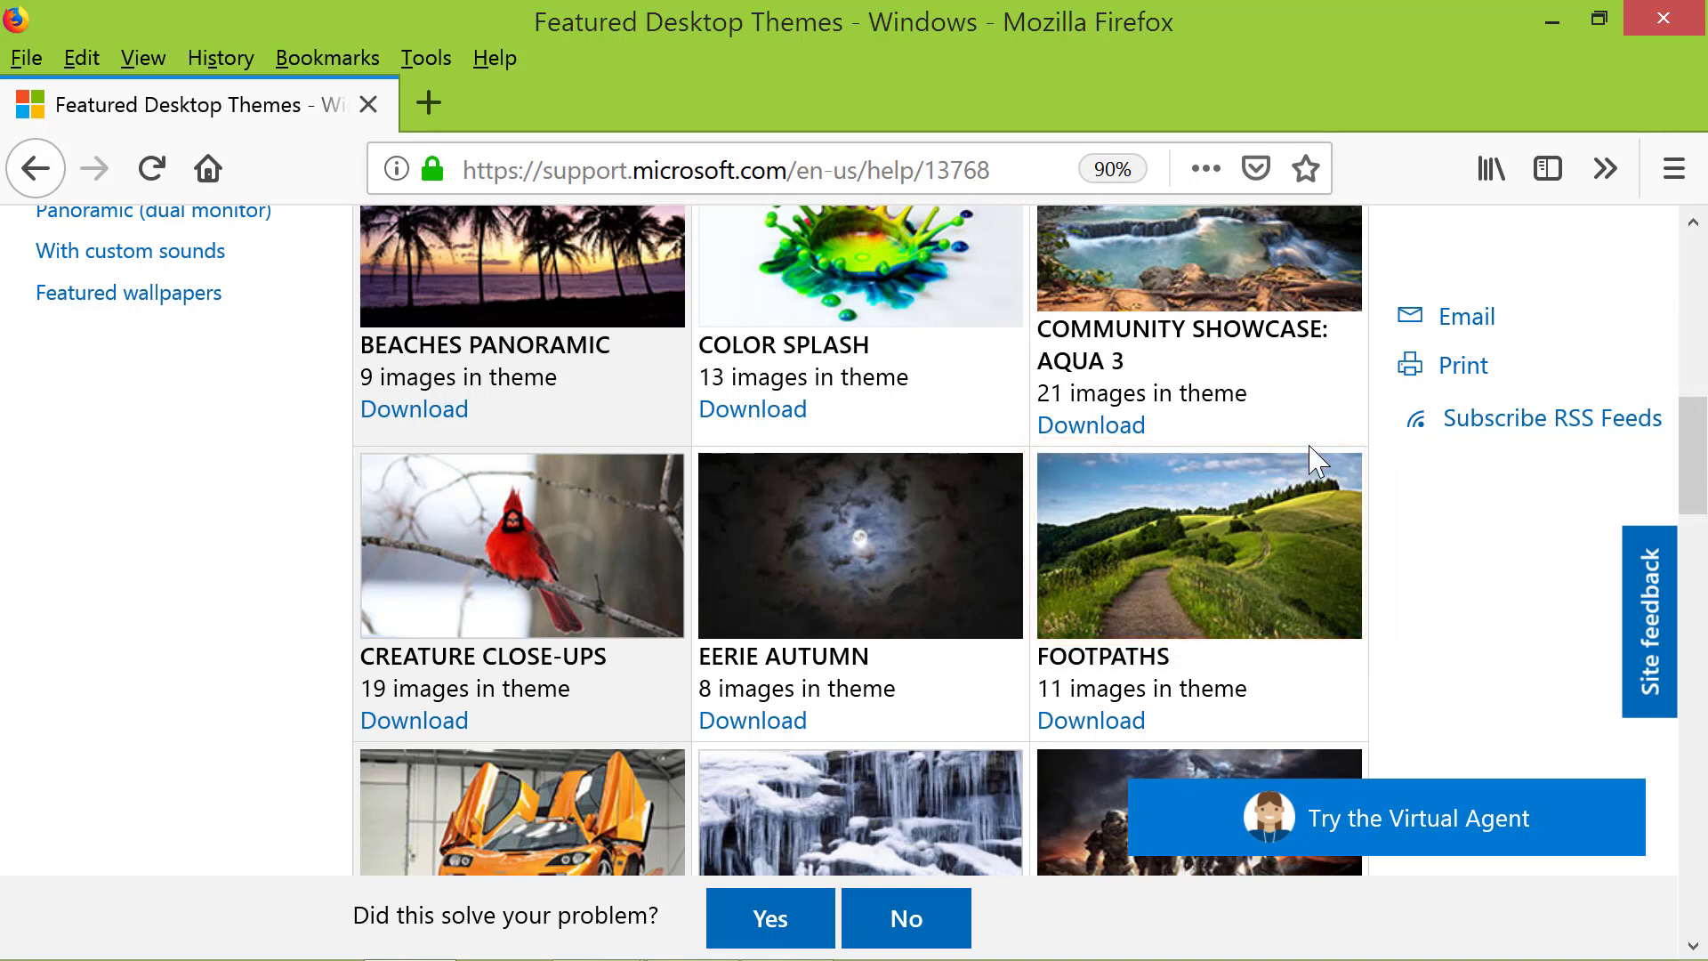
pyautogui.click(1067, 726)
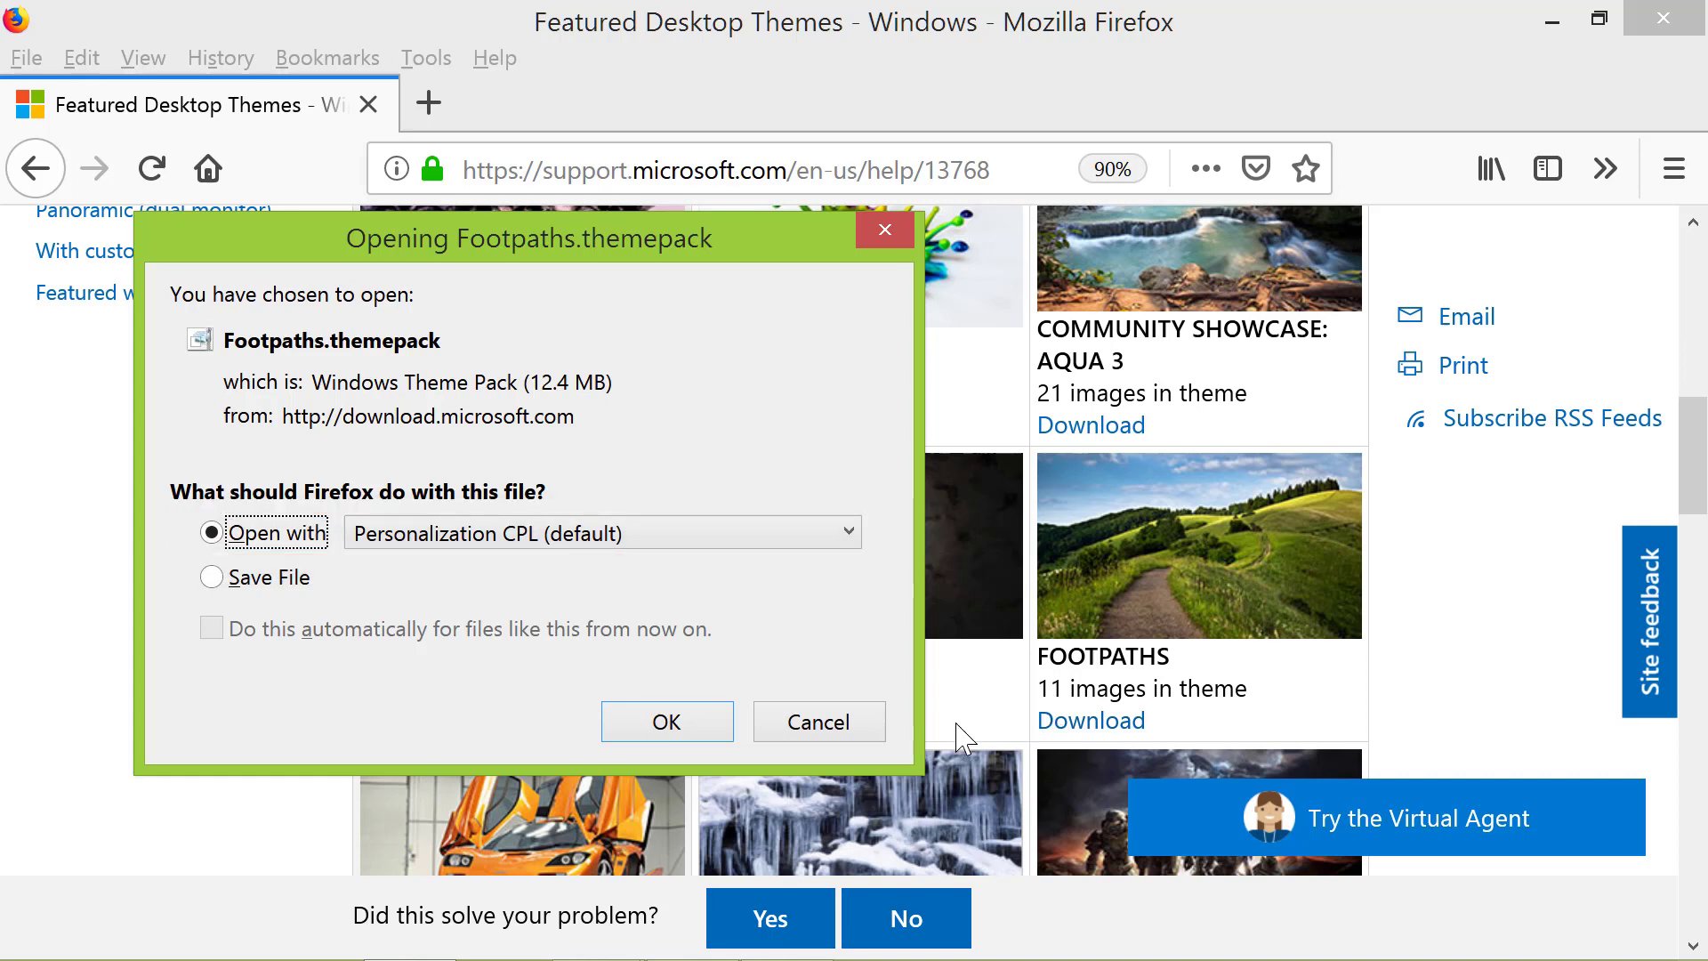
# - Apply Footpaths, clear all its pictures, keep only the green hillside path and save
pyautogui.click(665, 722)
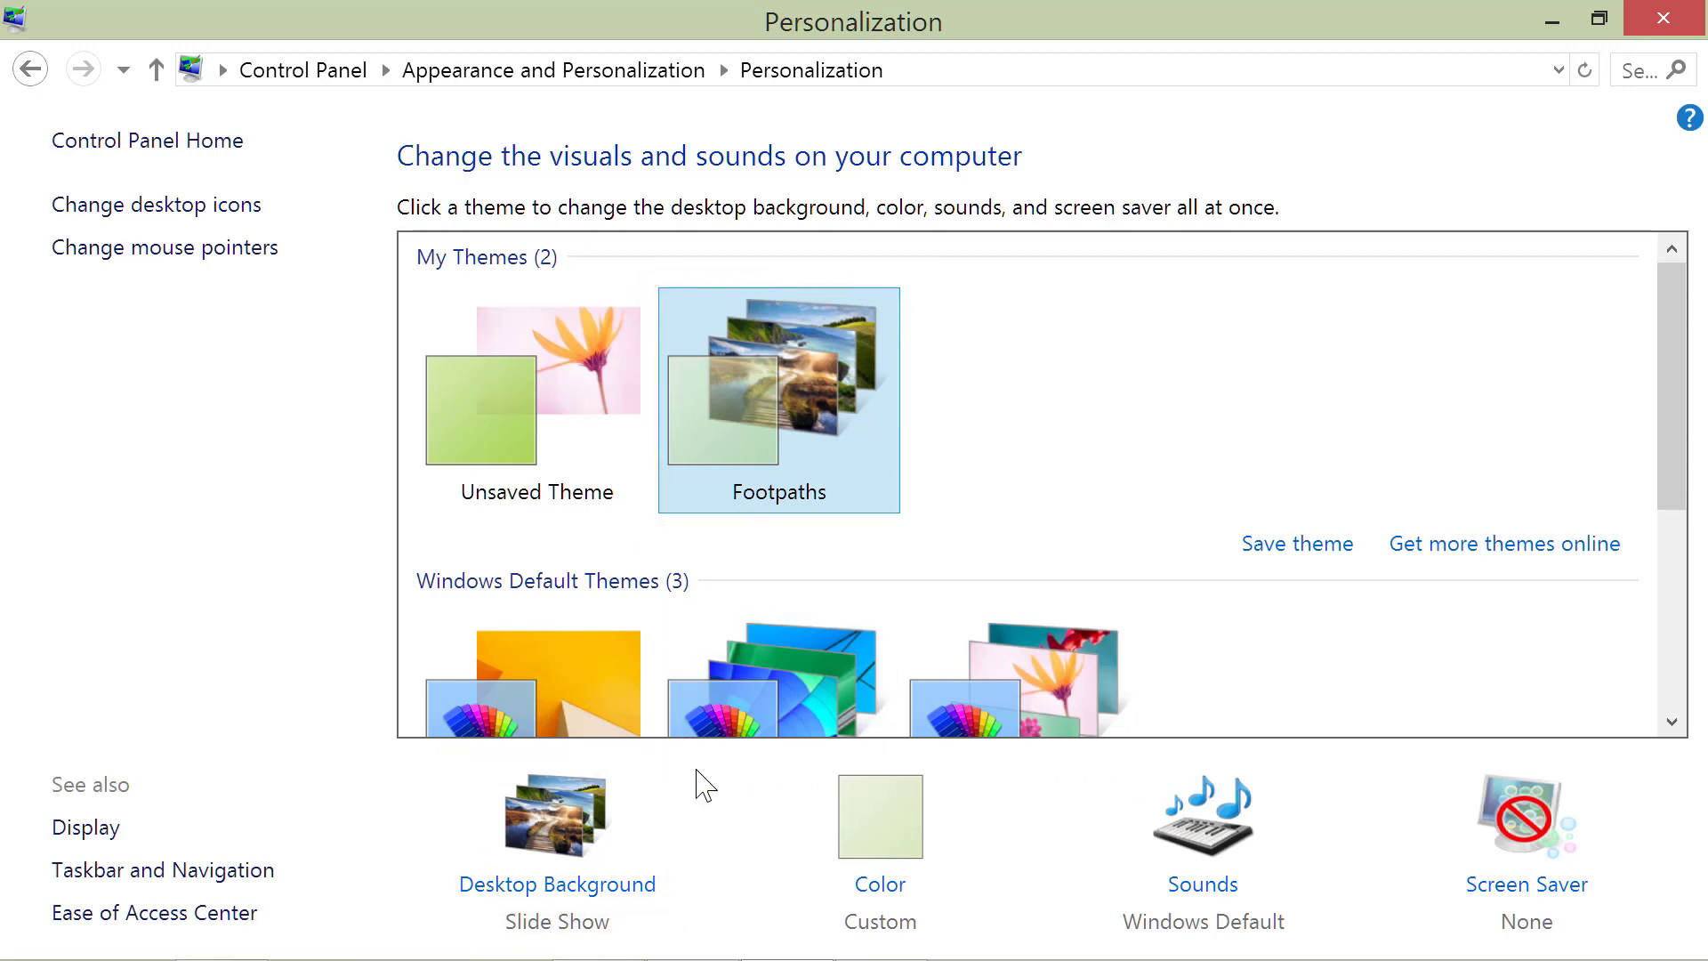
pyautogui.click(537, 834)
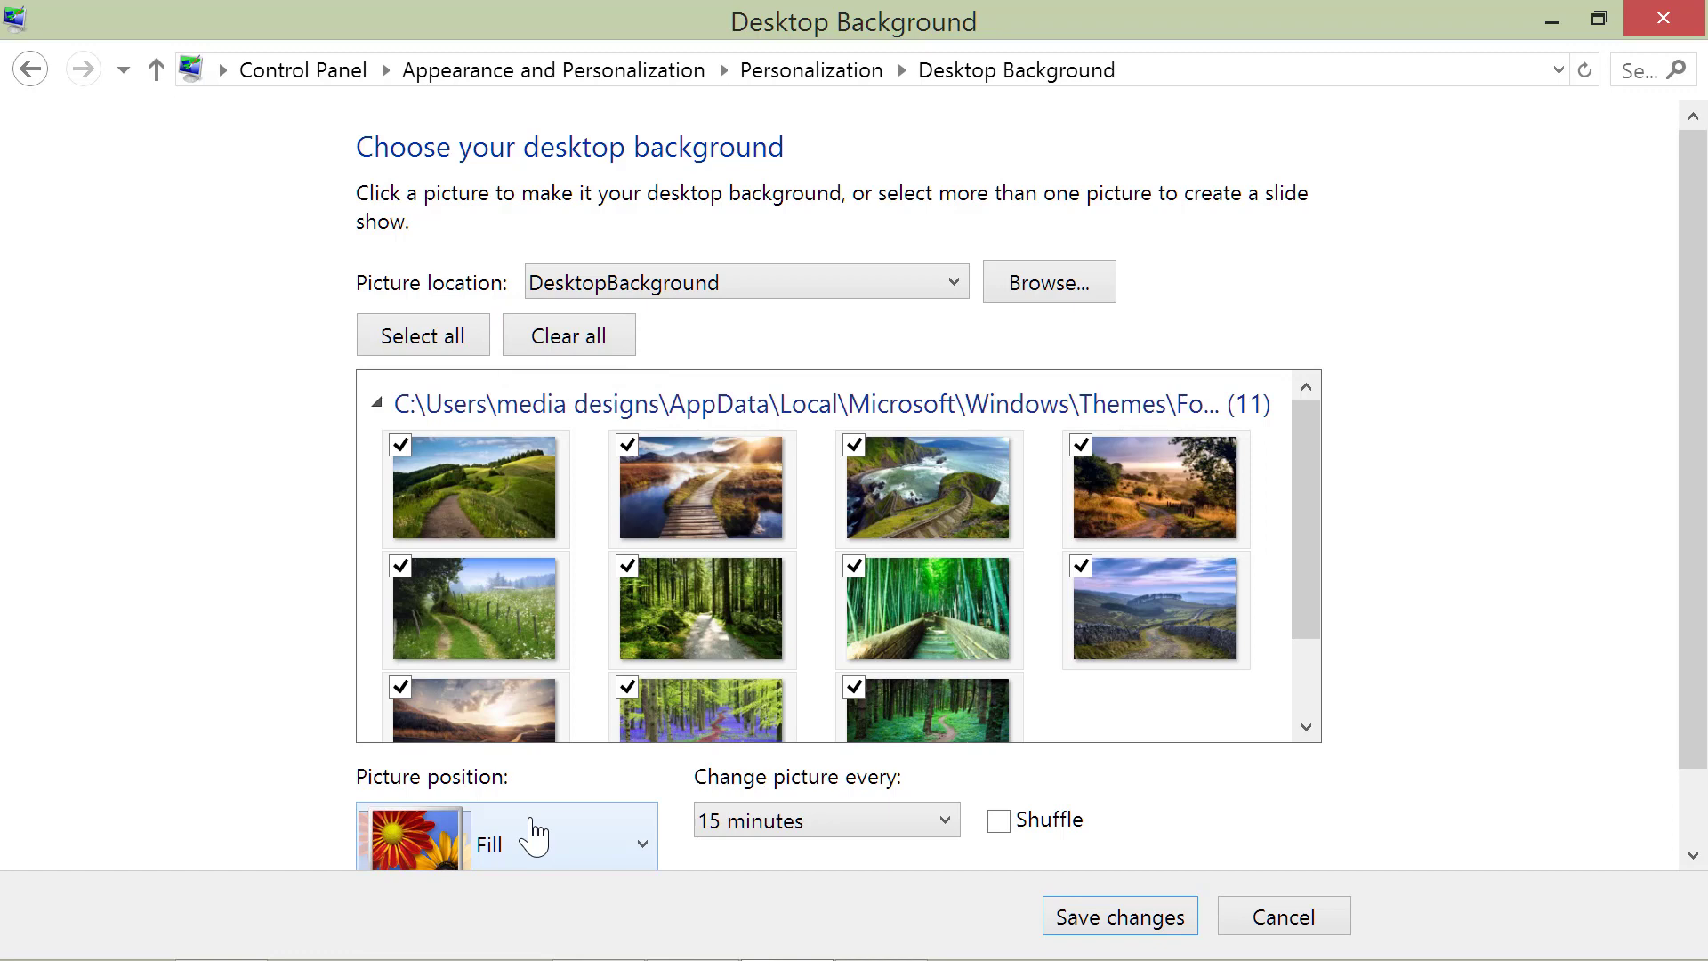
pyautogui.click(568, 337)
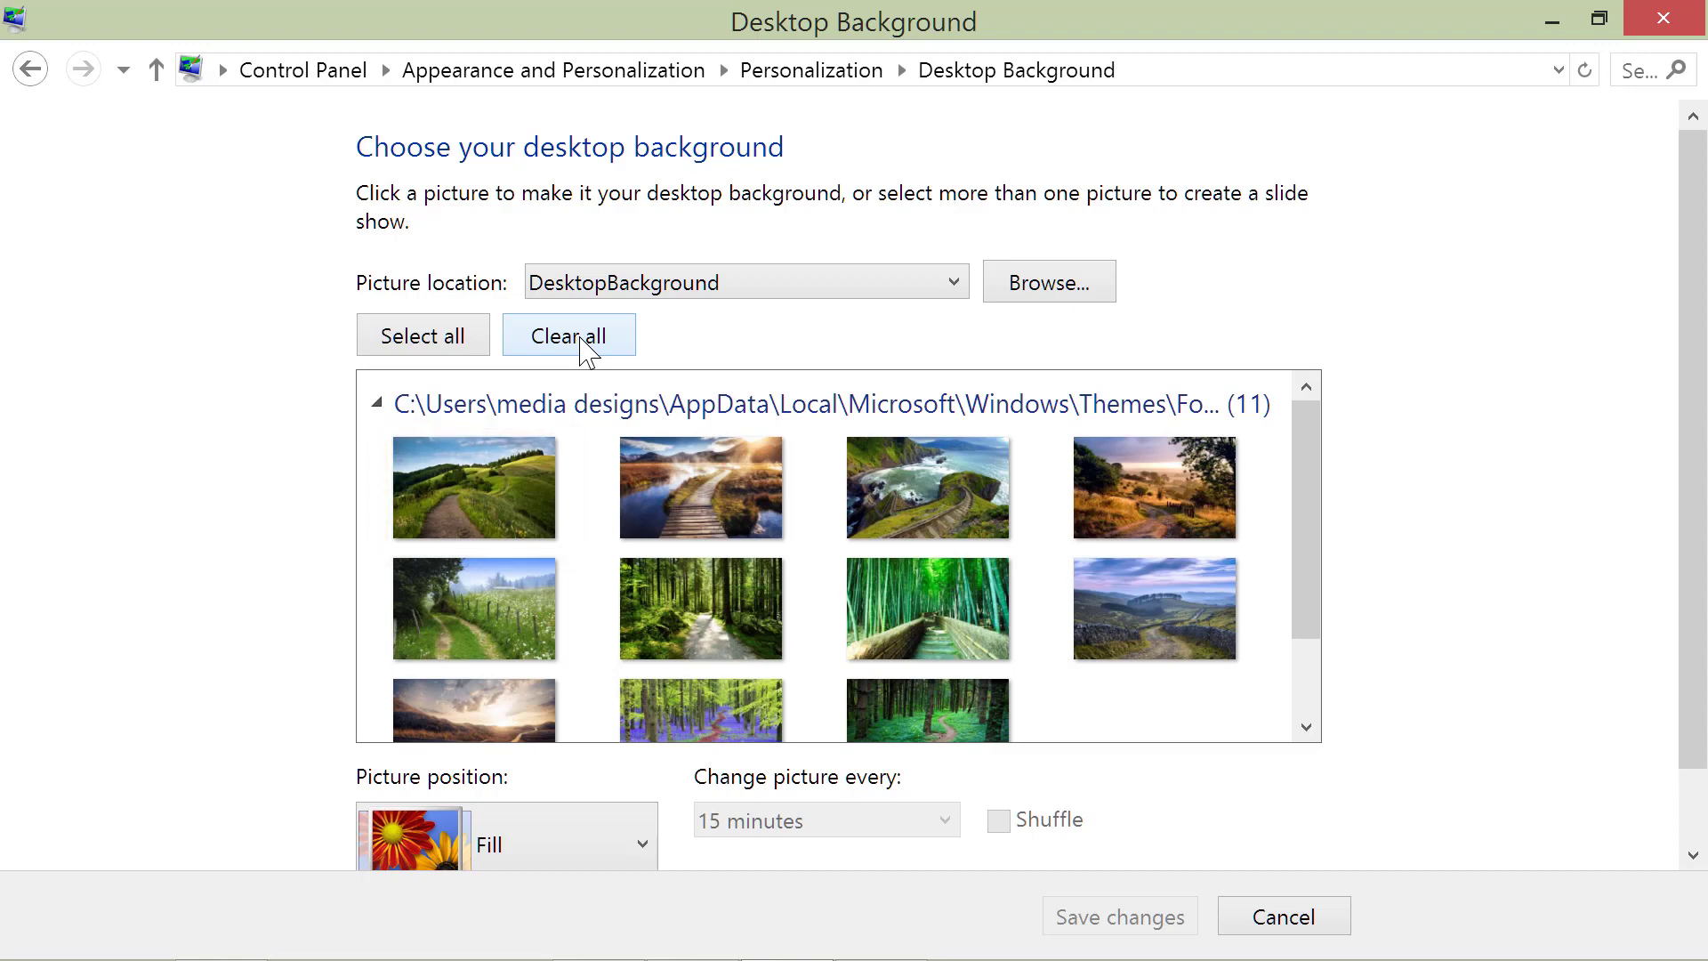
pyautogui.moveTo(473, 487)
pyautogui.click(492, 507)
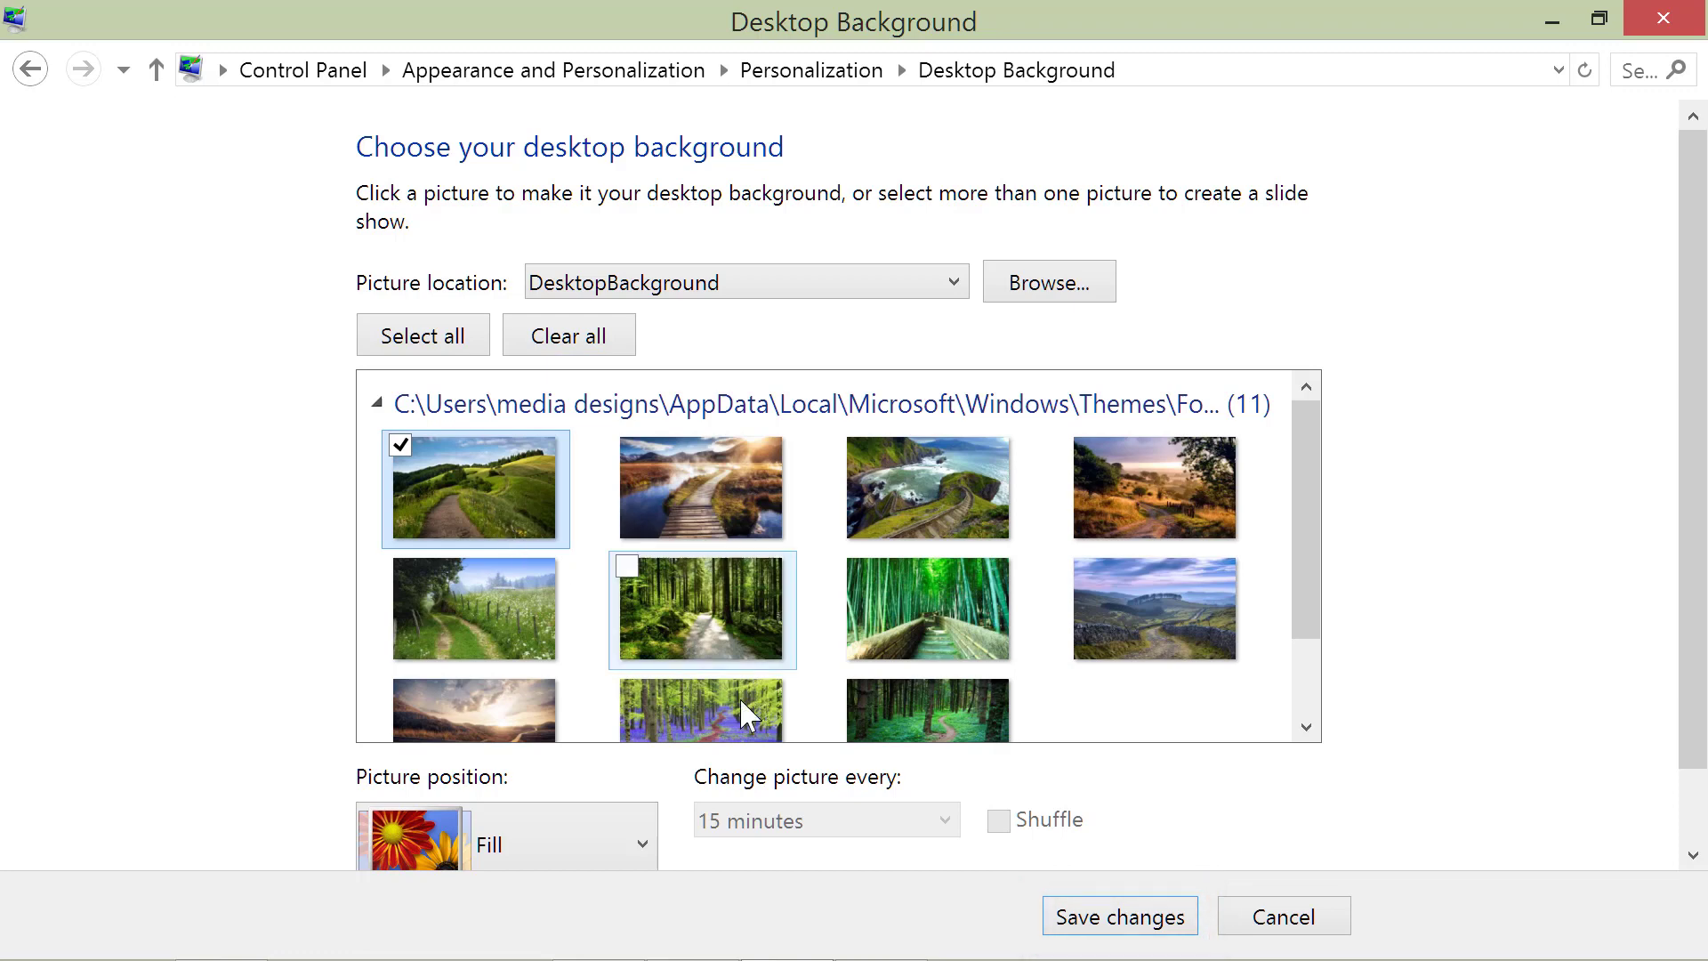
pyautogui.click(1103, 922)
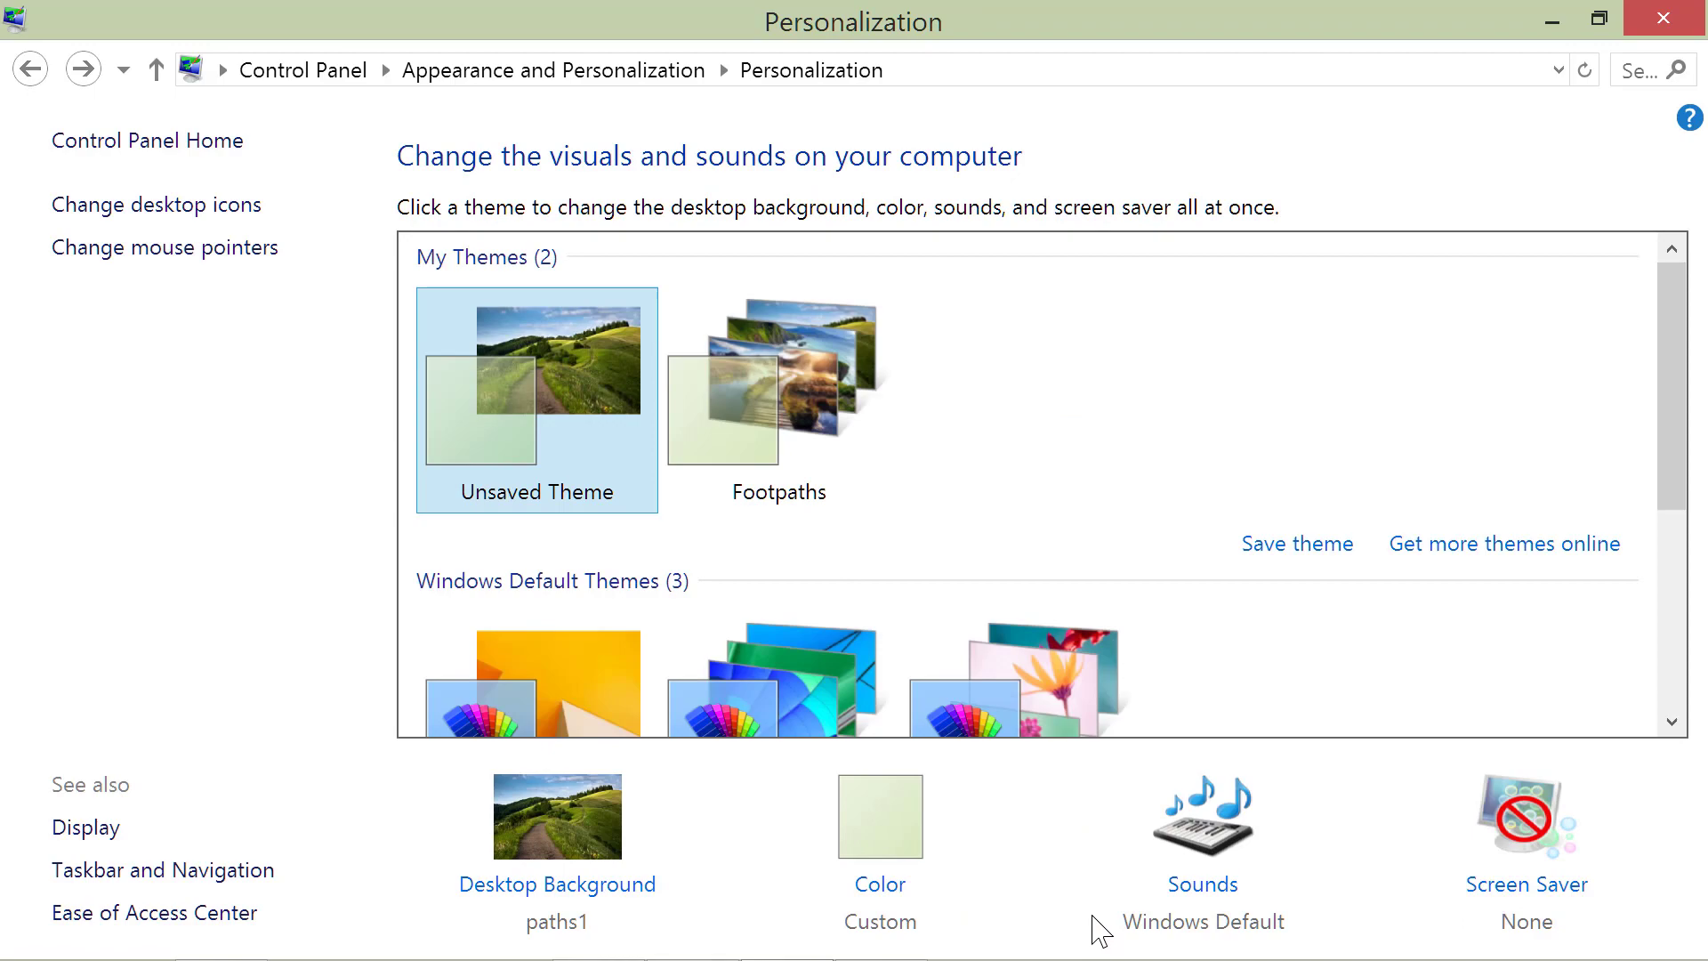
# - Hide the Personalization window and reopen Control Panel from the desktop icon
pyautogui.click(1552, 21)
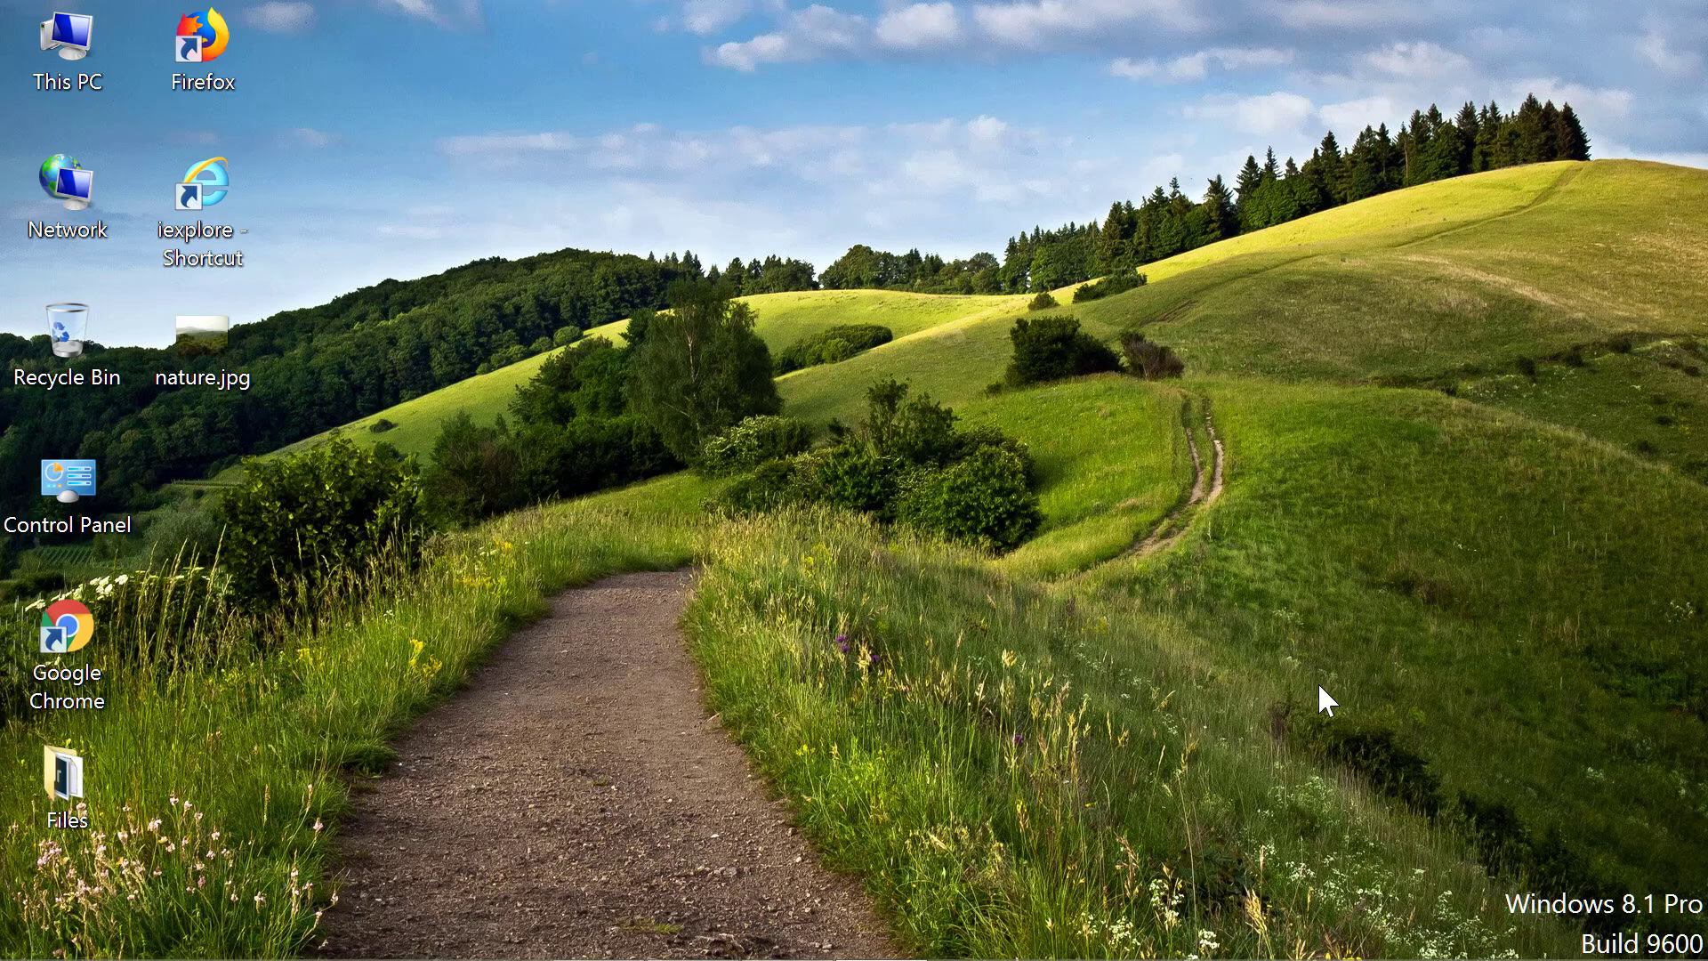
pyautogui.doubleClick(66, 494)
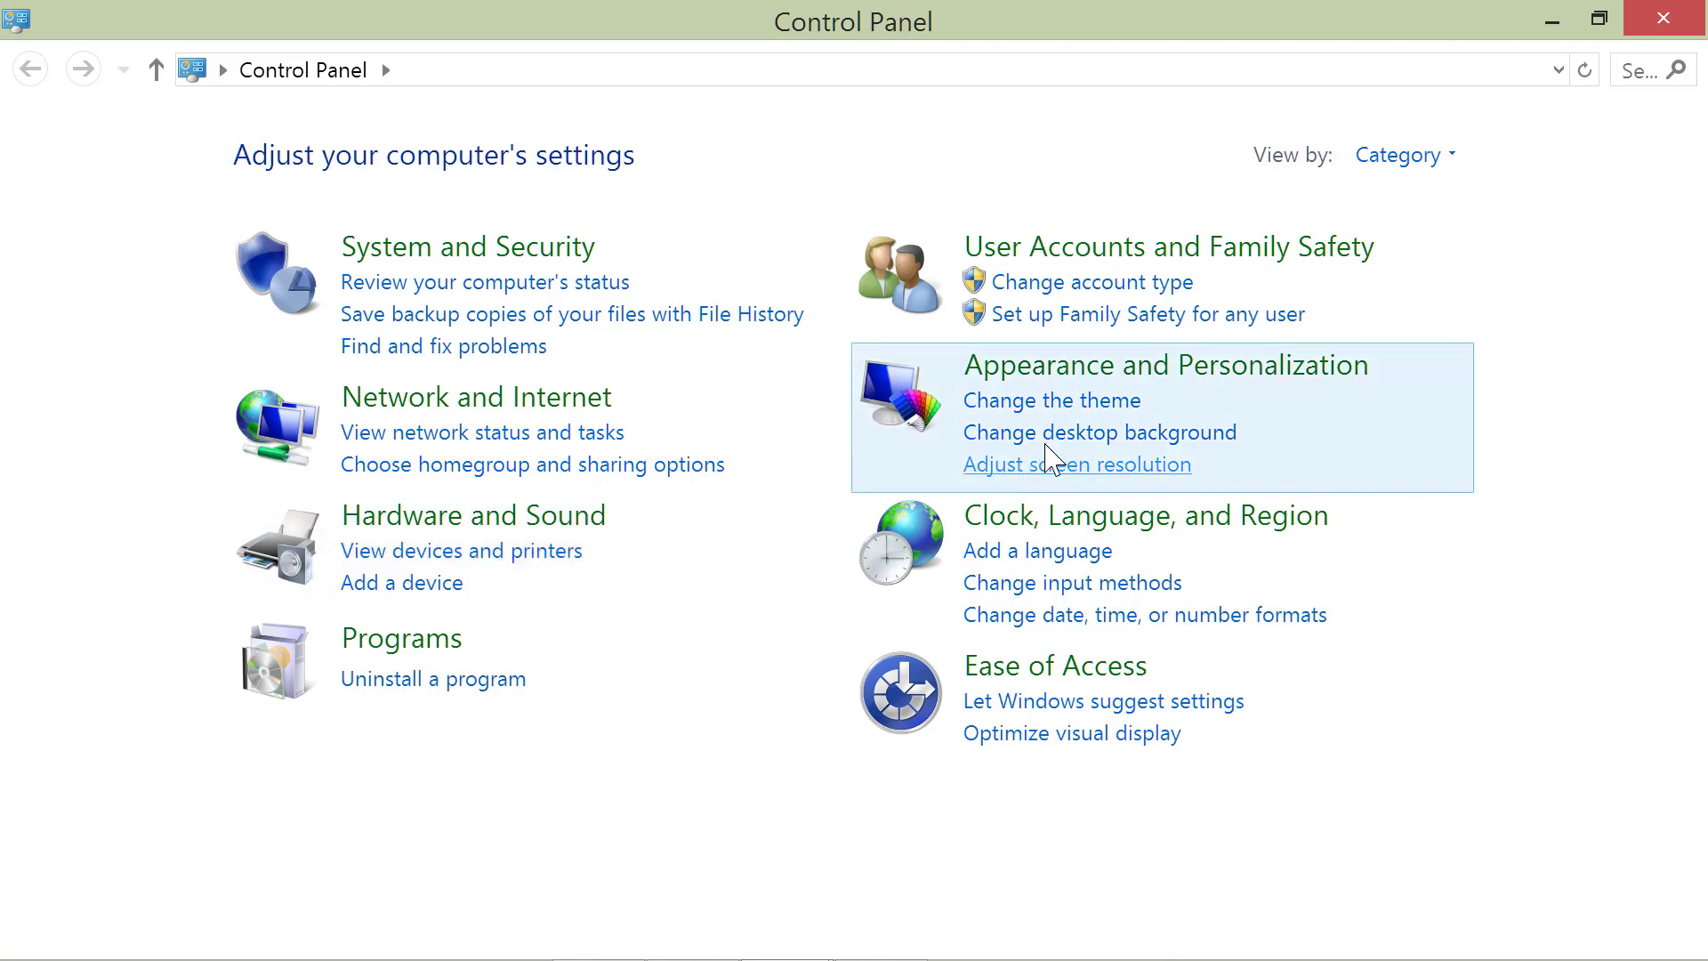
# - Browse to the Desktop folder as picture location and save the misty green hills background
pyautogui.click(1099, 431)
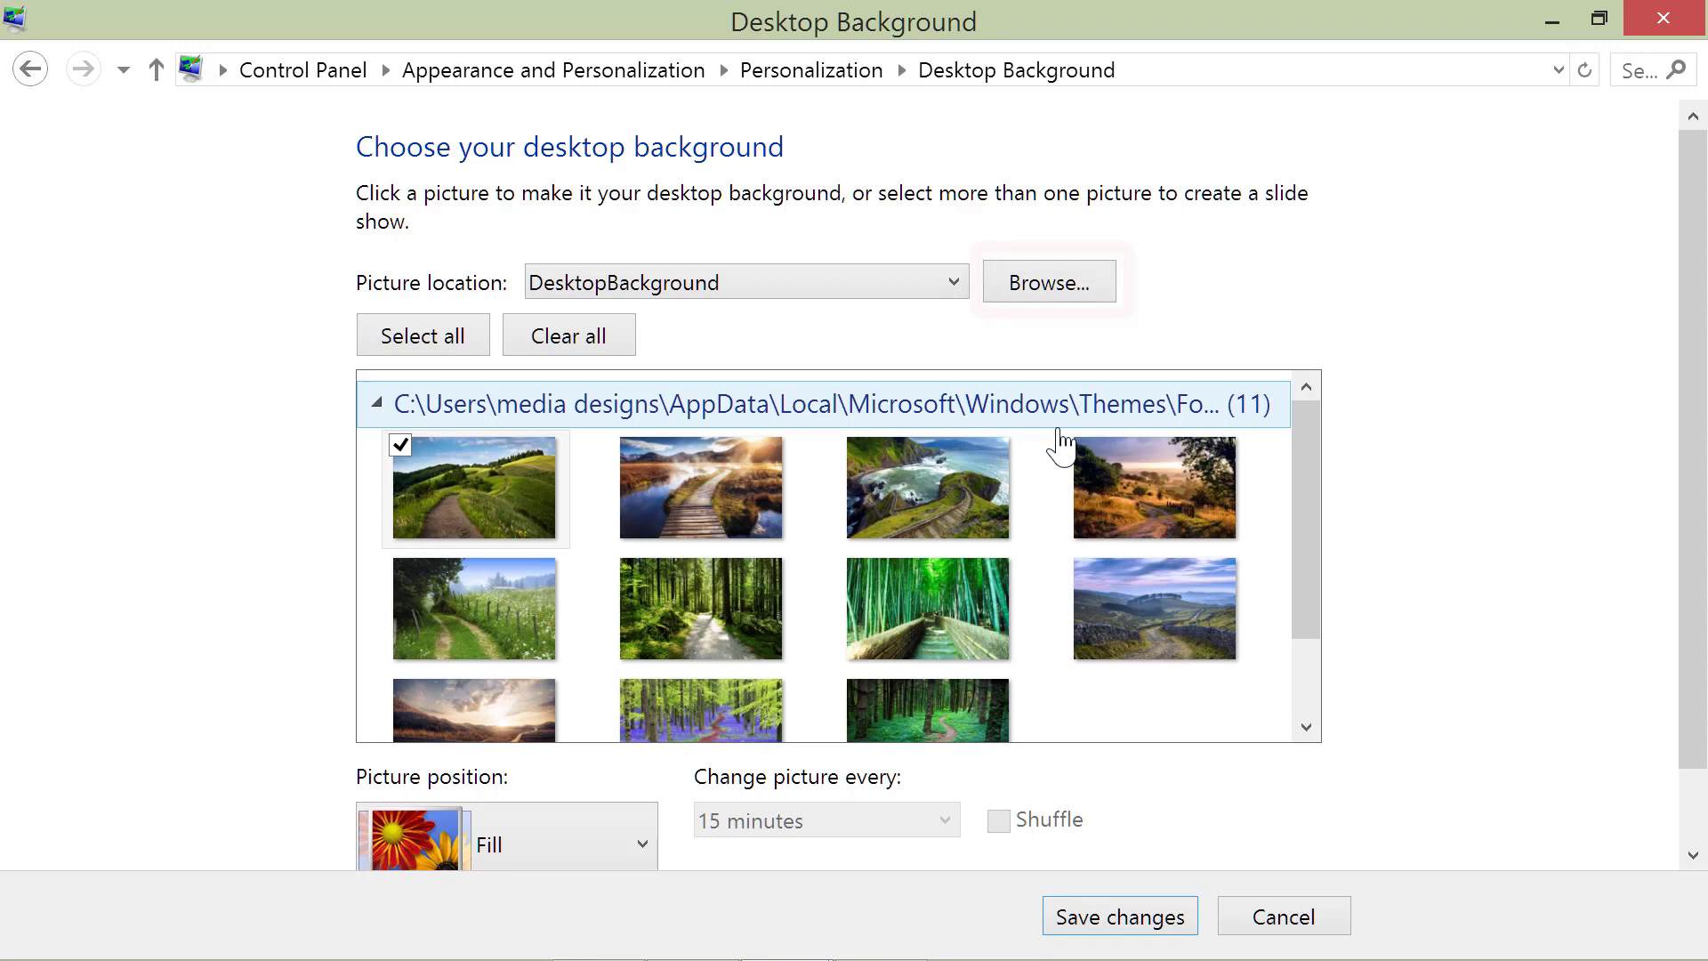
pyautogui.click(1048, 283)
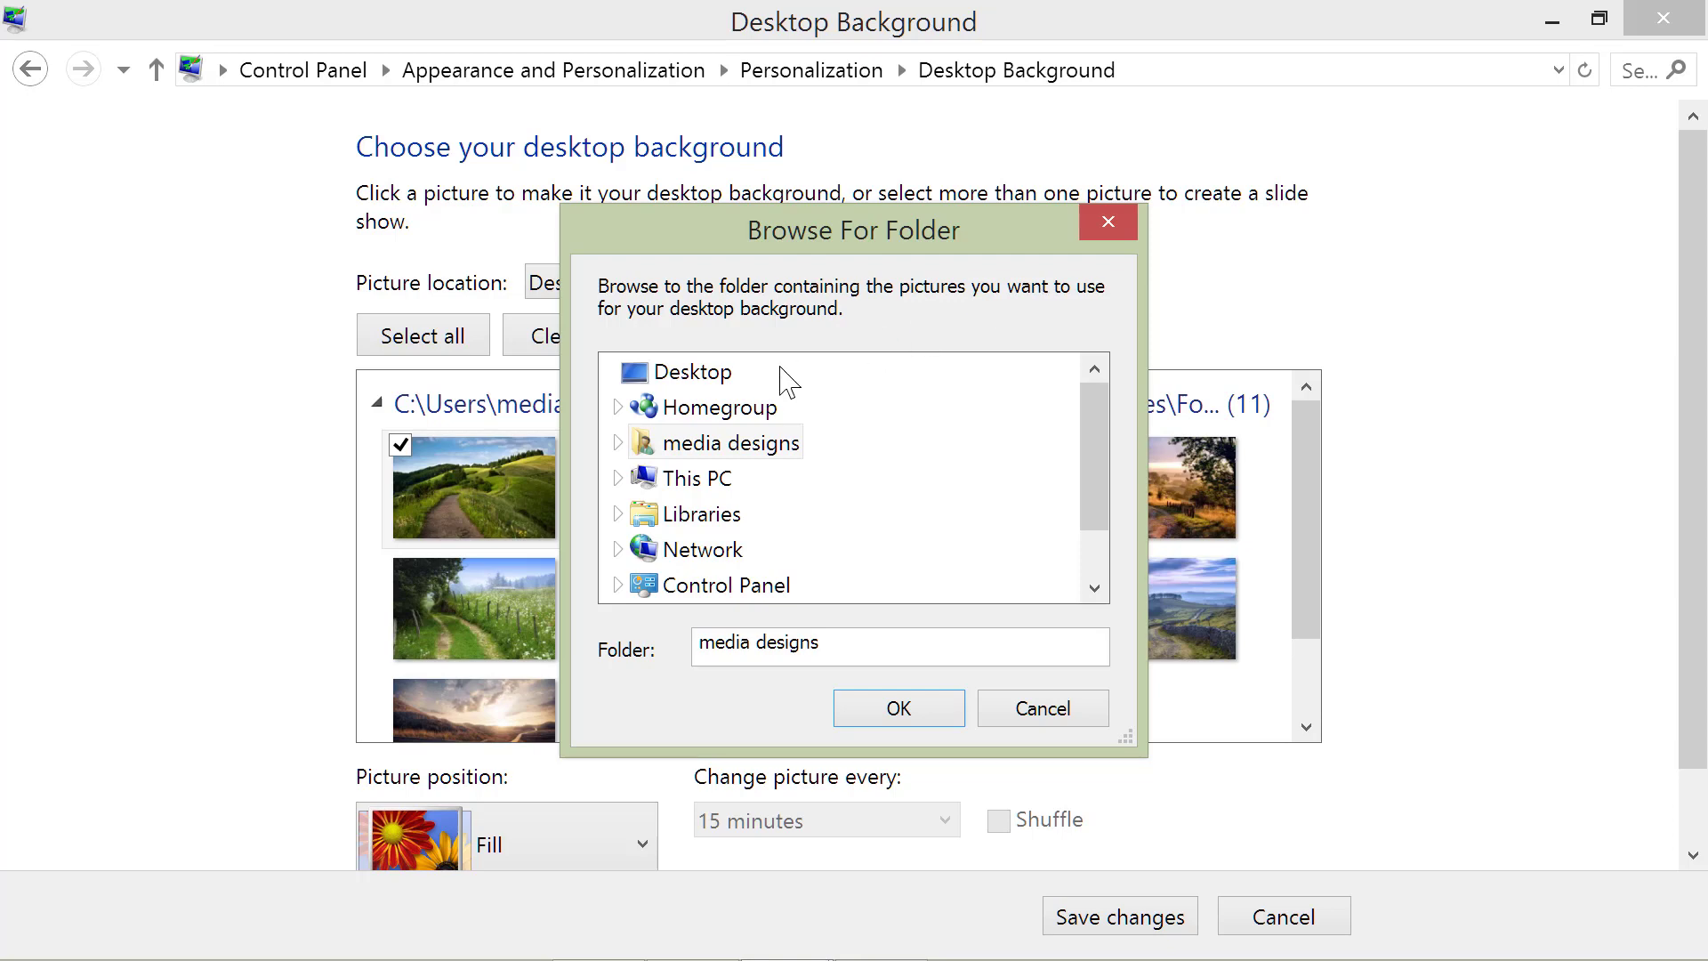
pyautogui.click(692, 372)
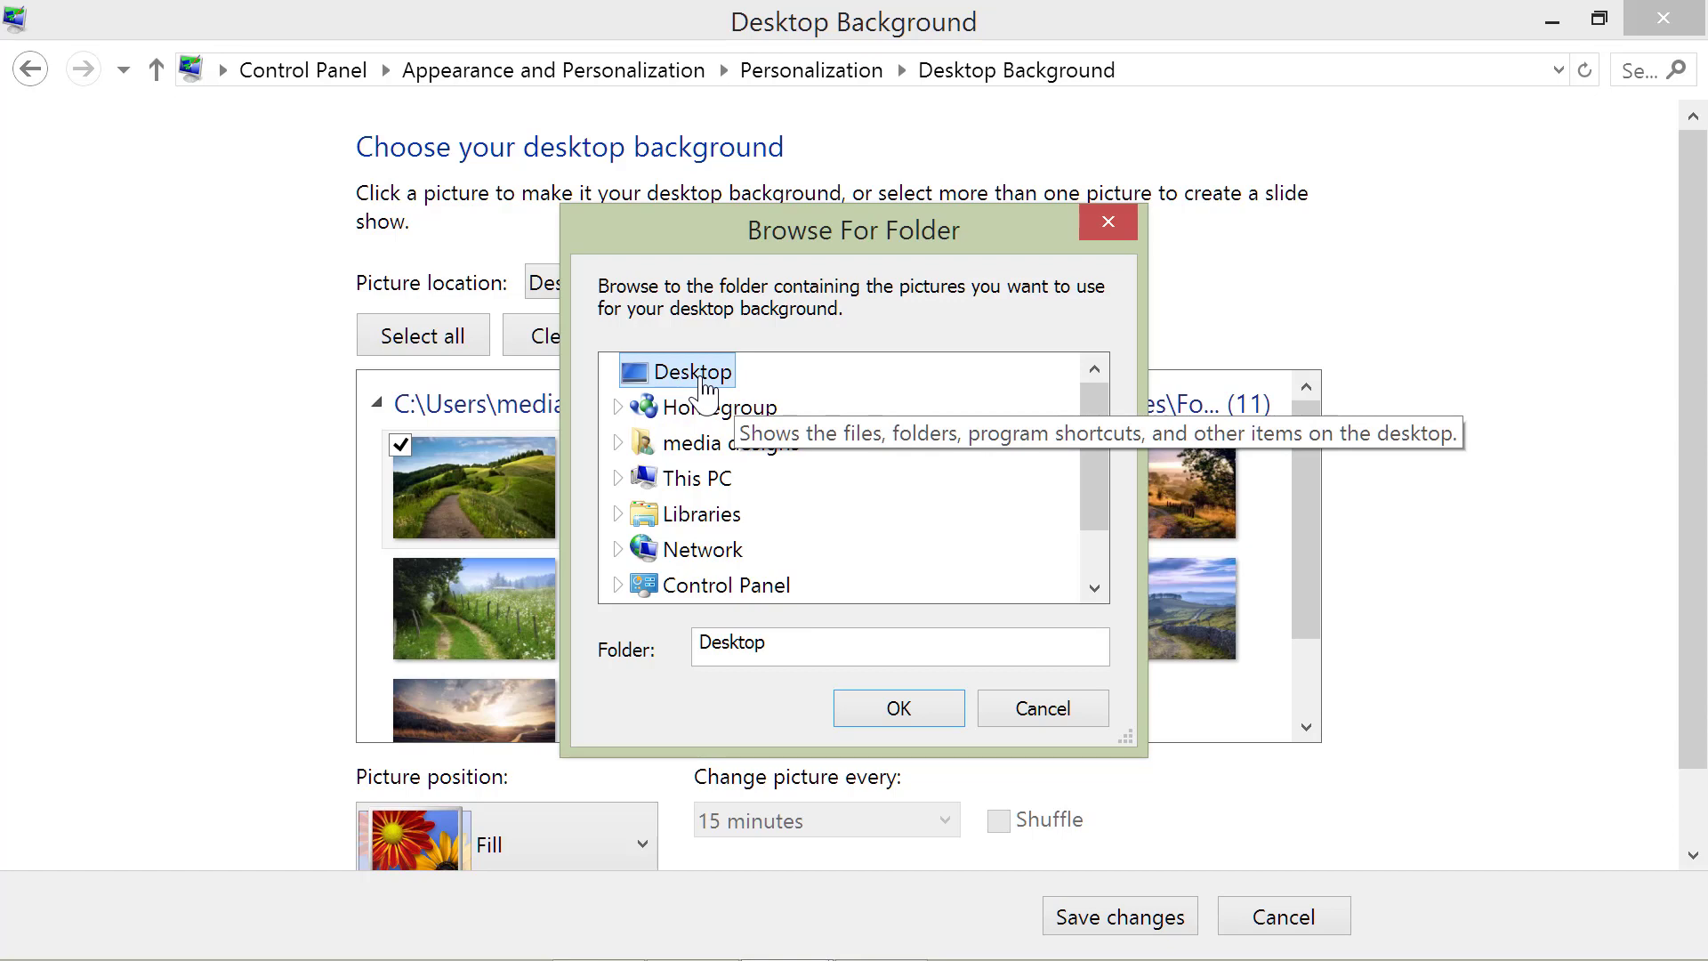
pyautogui.click(887, 709)
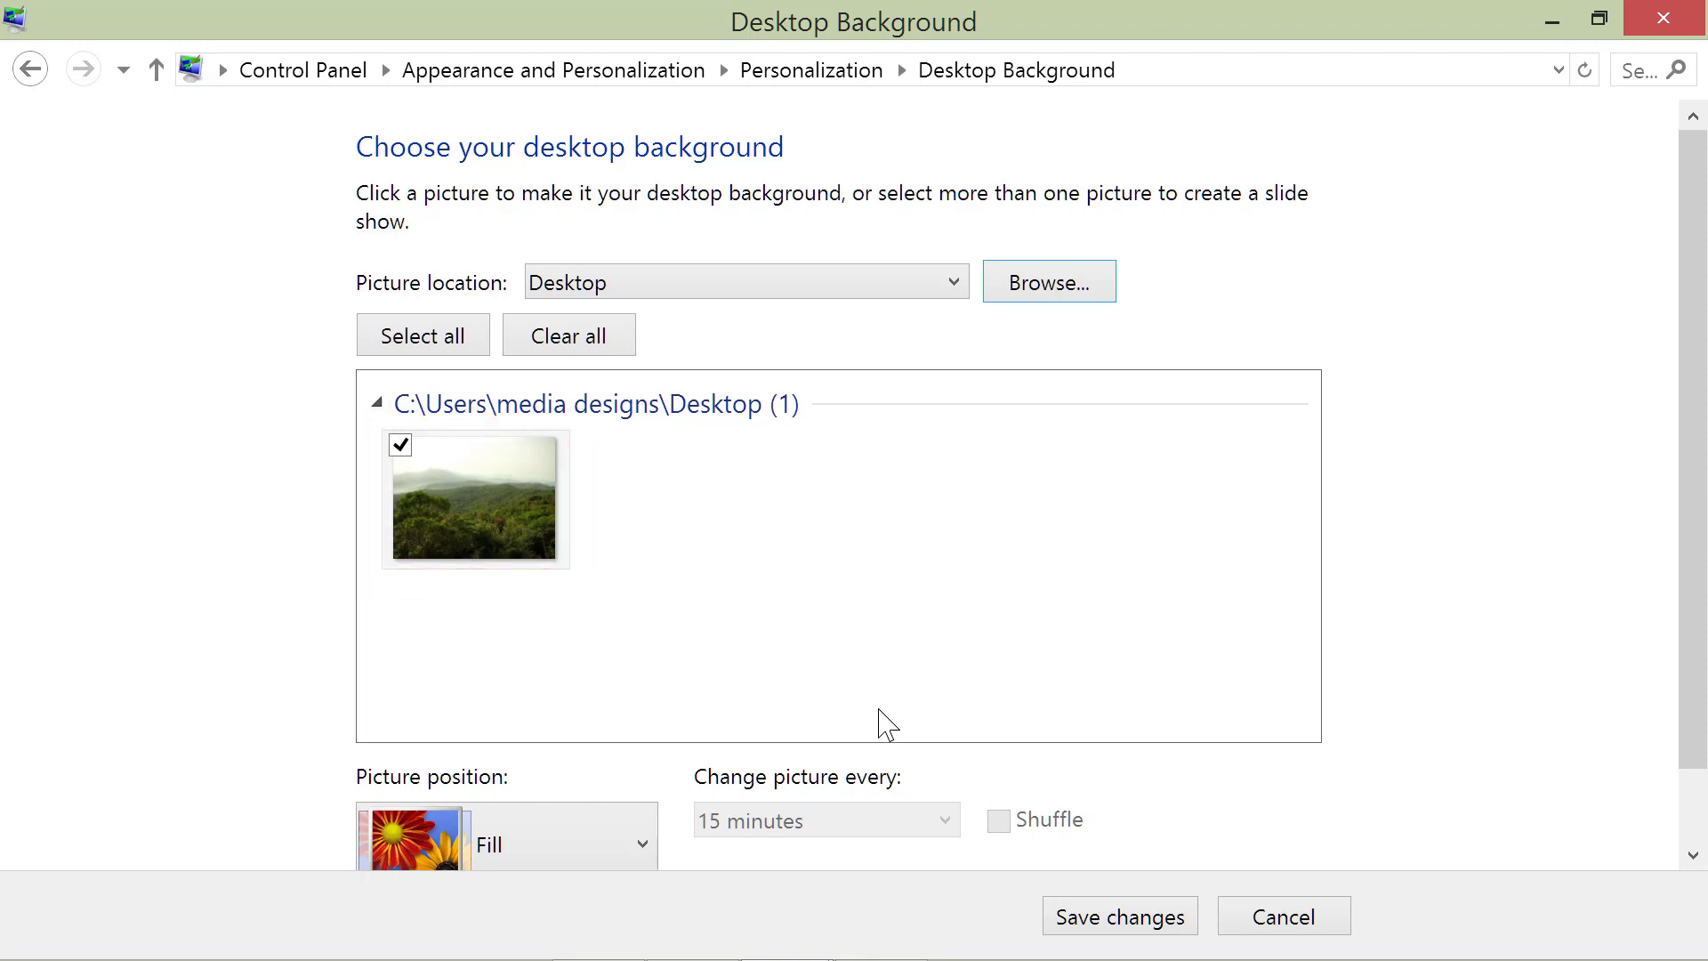
pyautogui.click(1124, 924)
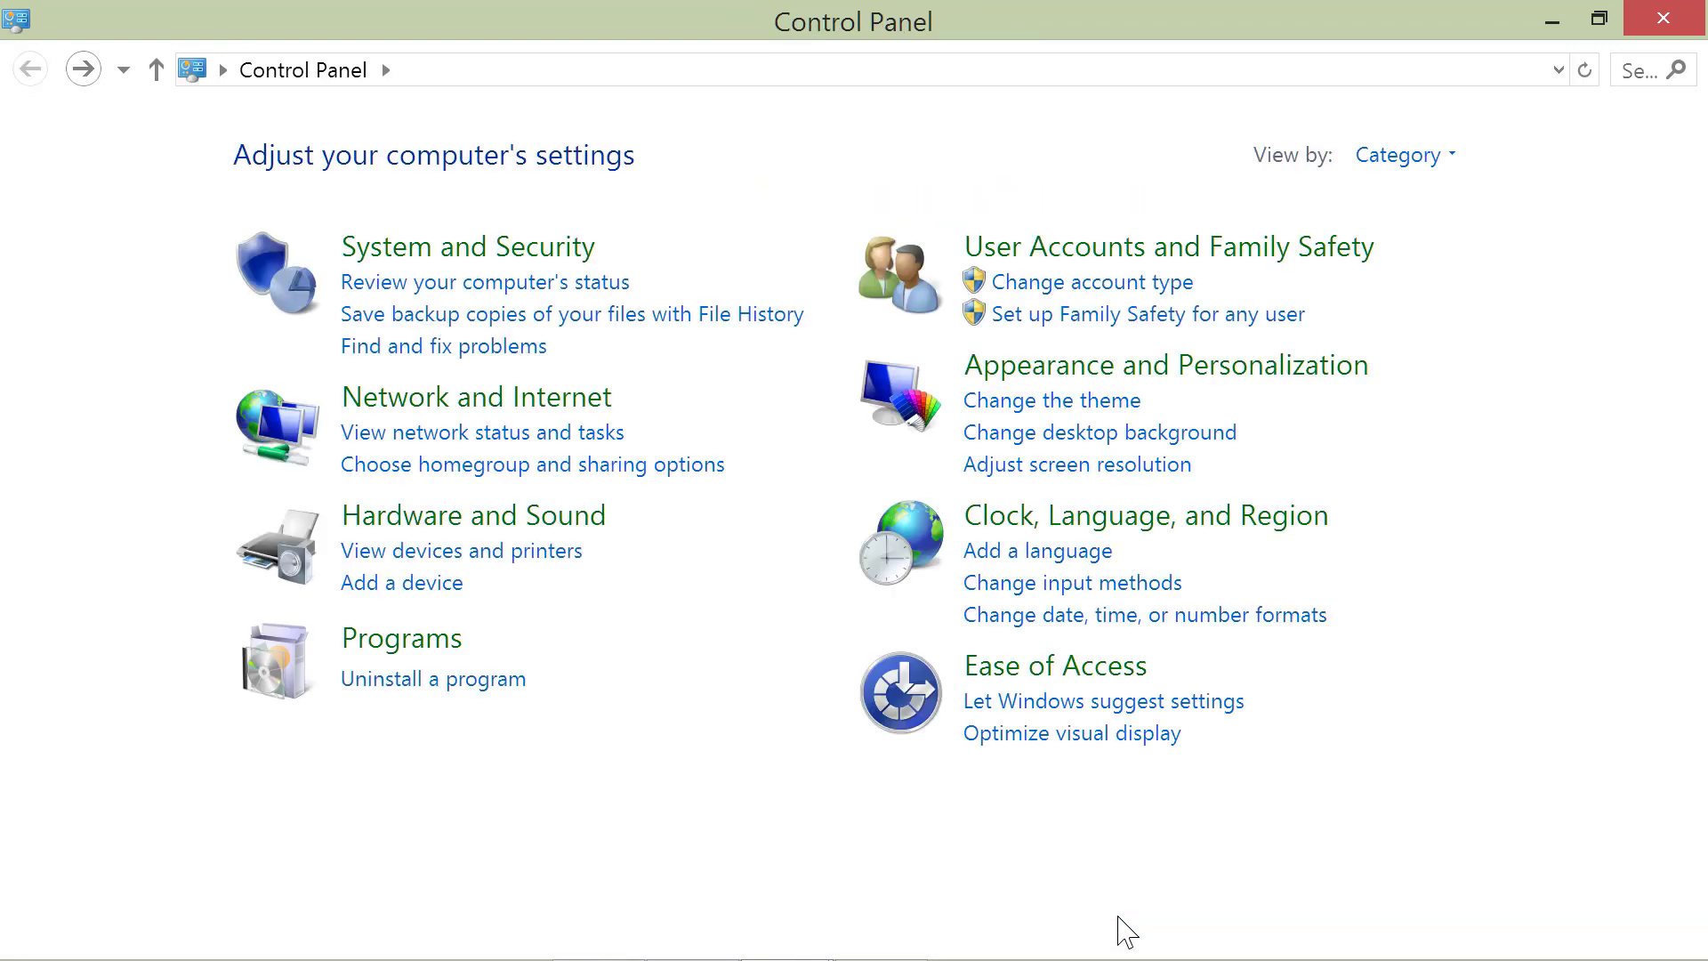
pyautogui.click(1670, 22)
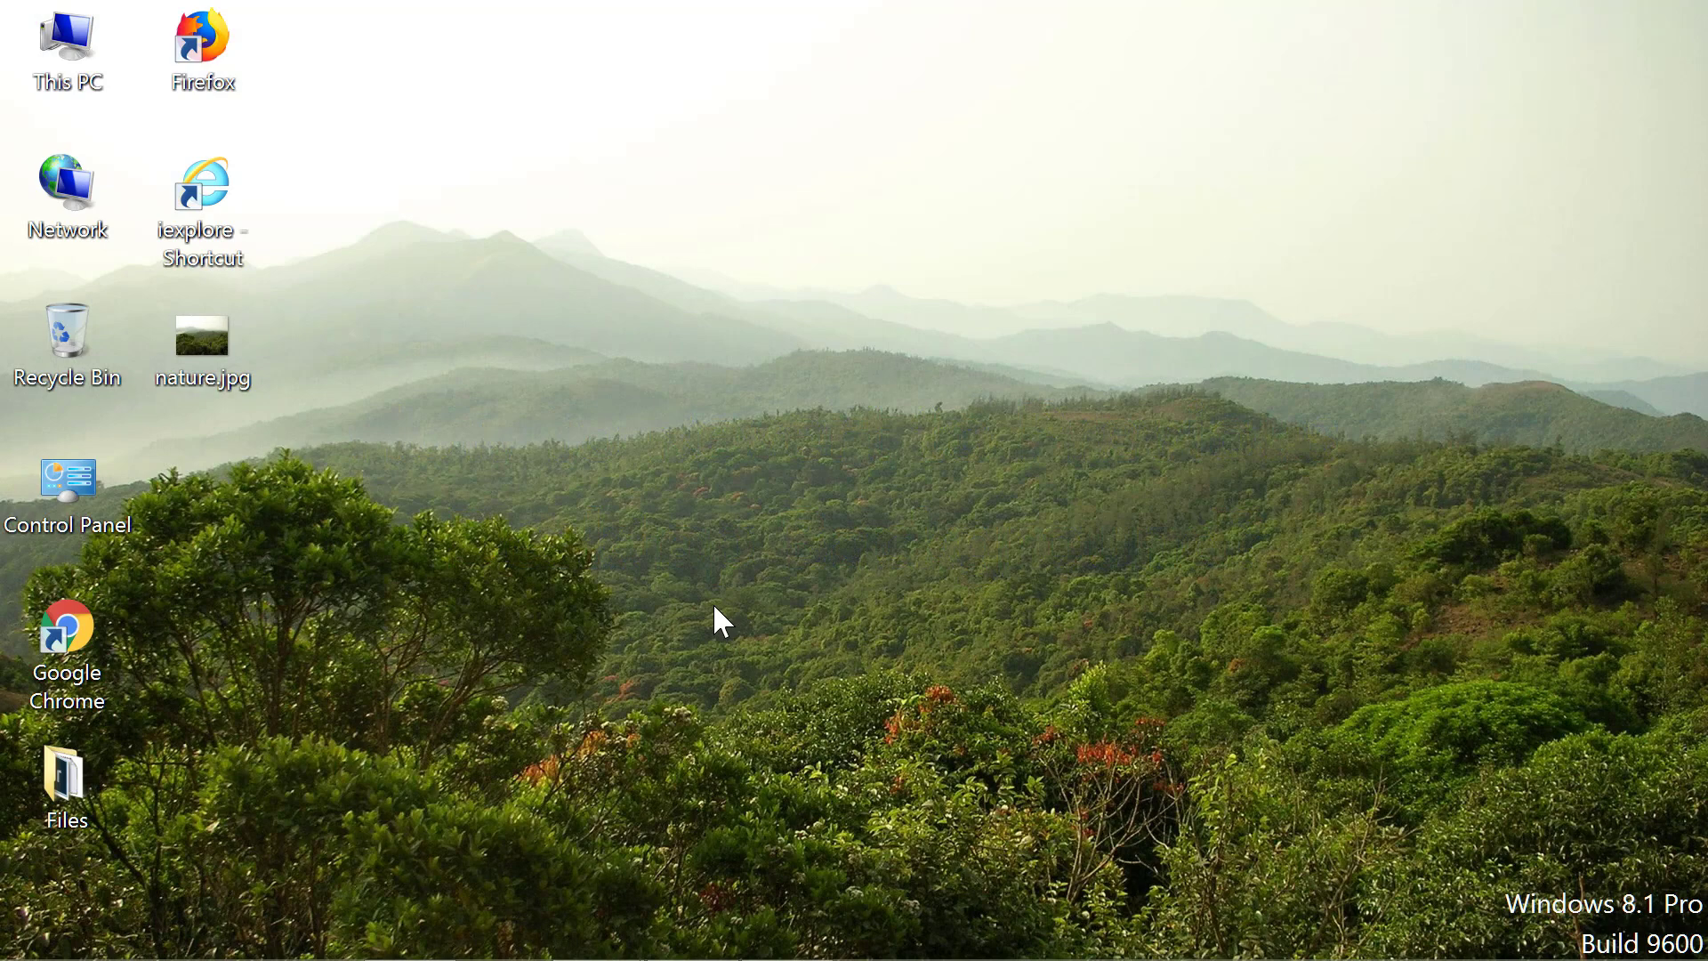
pyautogui.doubleClick(68, 494)
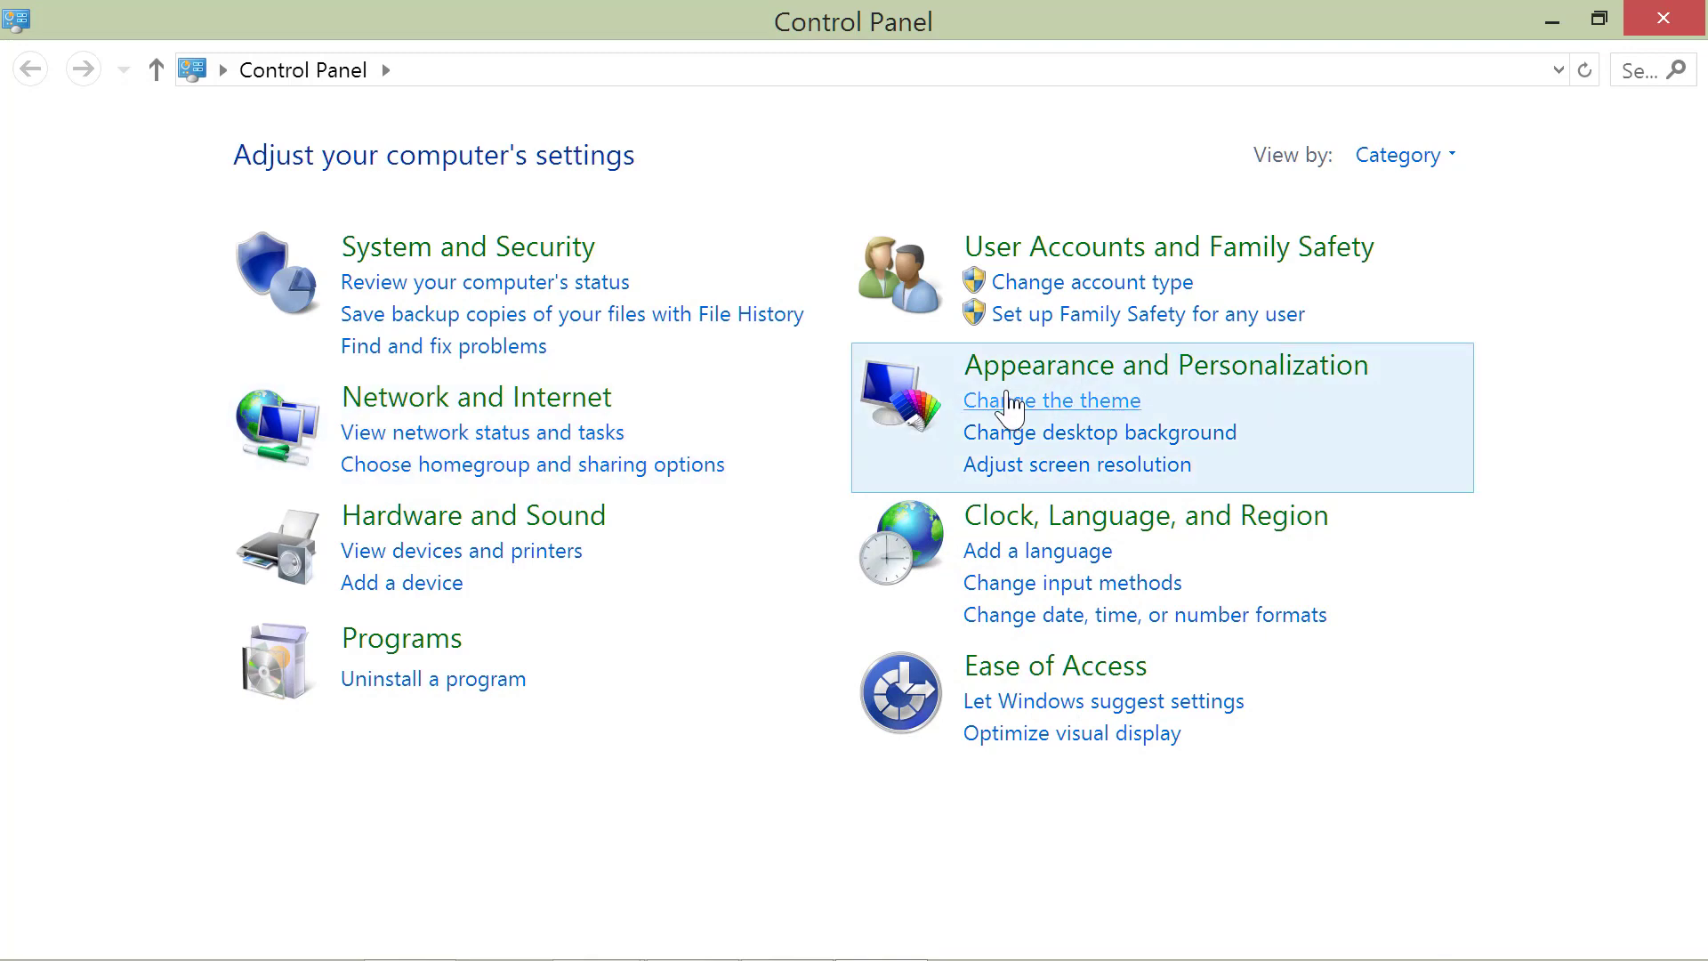
# - Switch picture location to Windows Desktop Backgrounds, clear all, tick the green leaf and save
pyautogui.click(1052, 402)
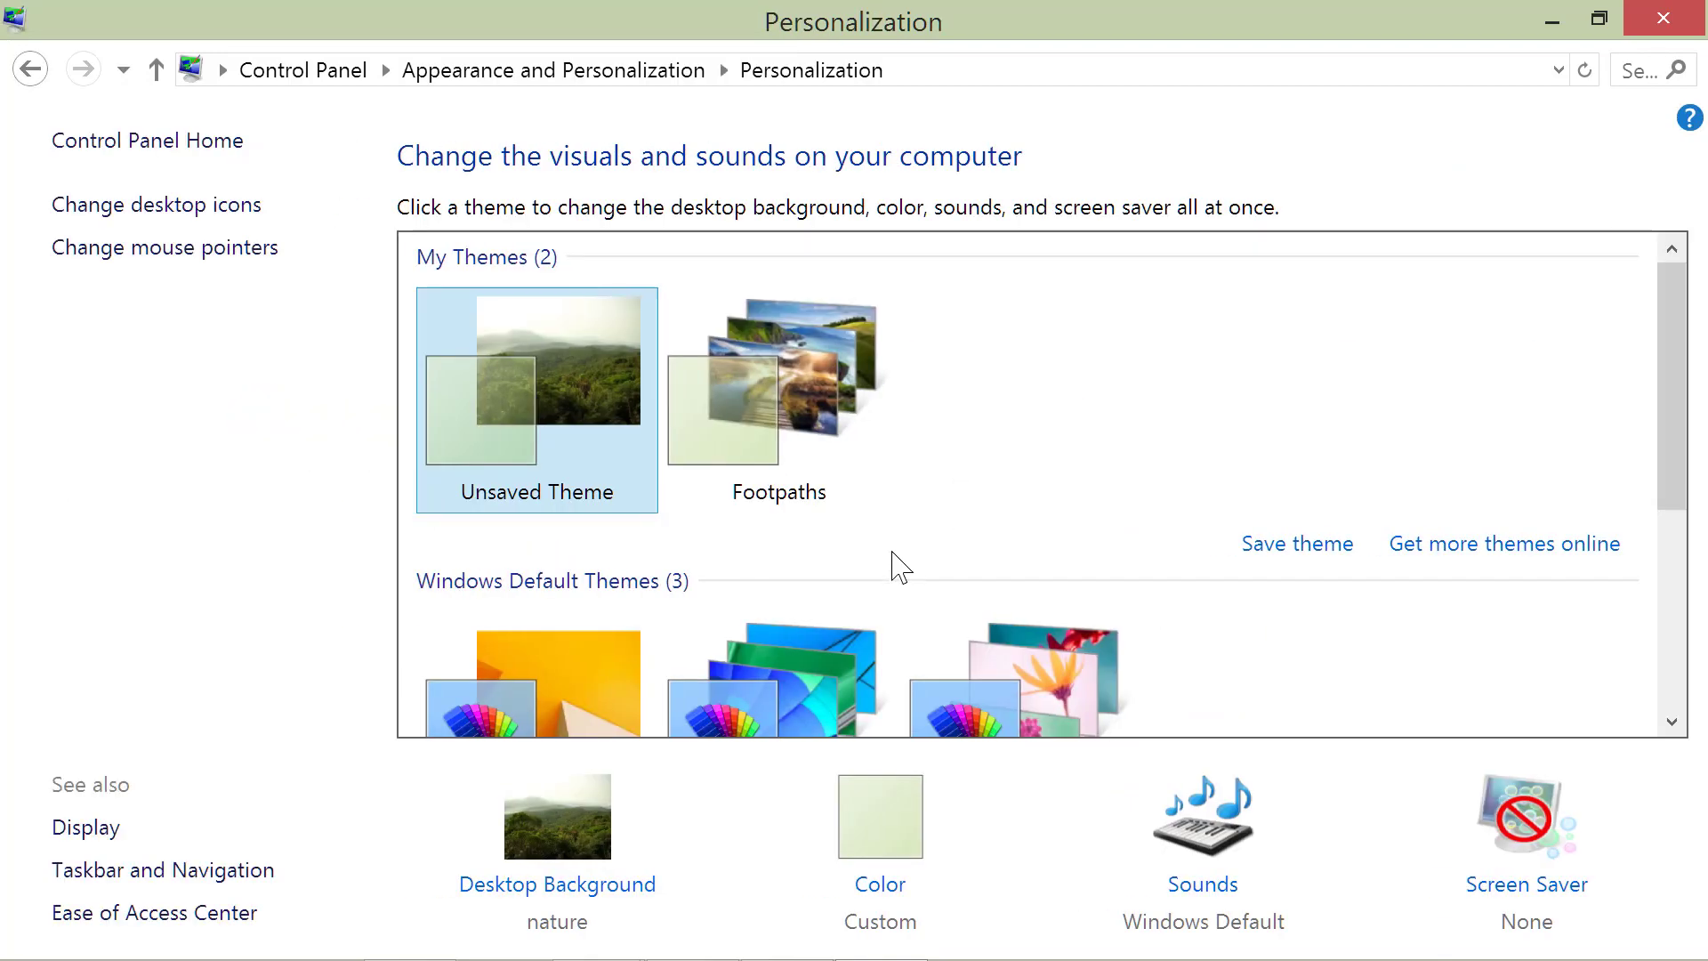
pyautogui.click(560, 821)
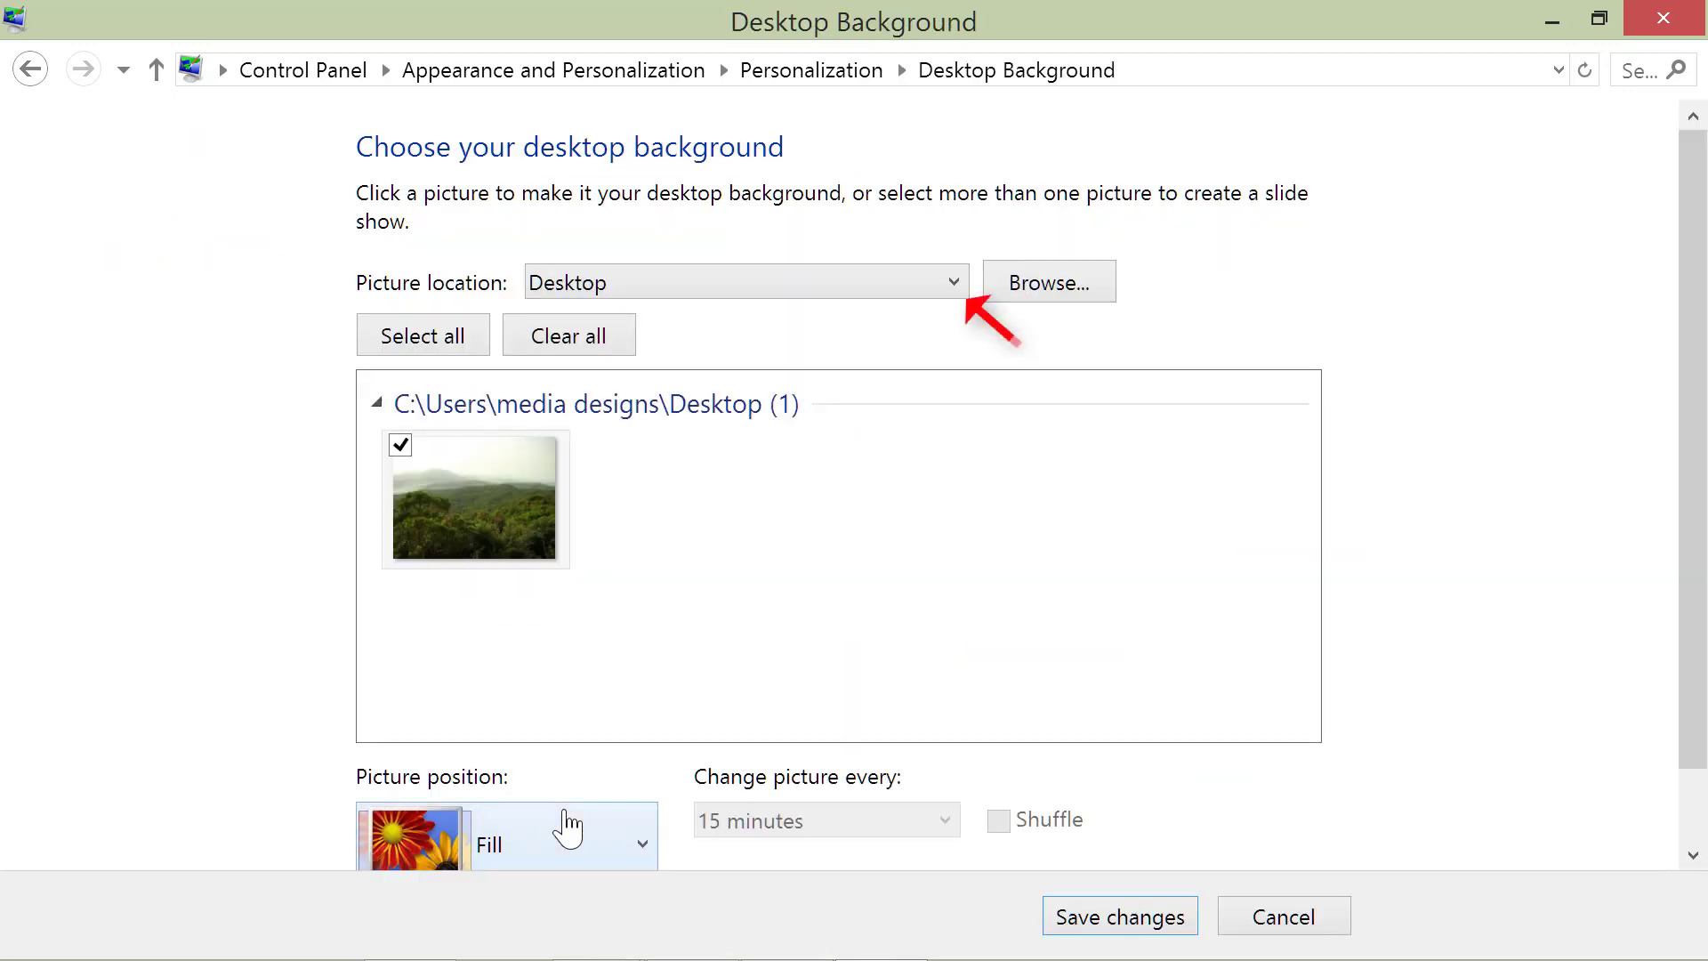
pyautogui.click(954, 283)
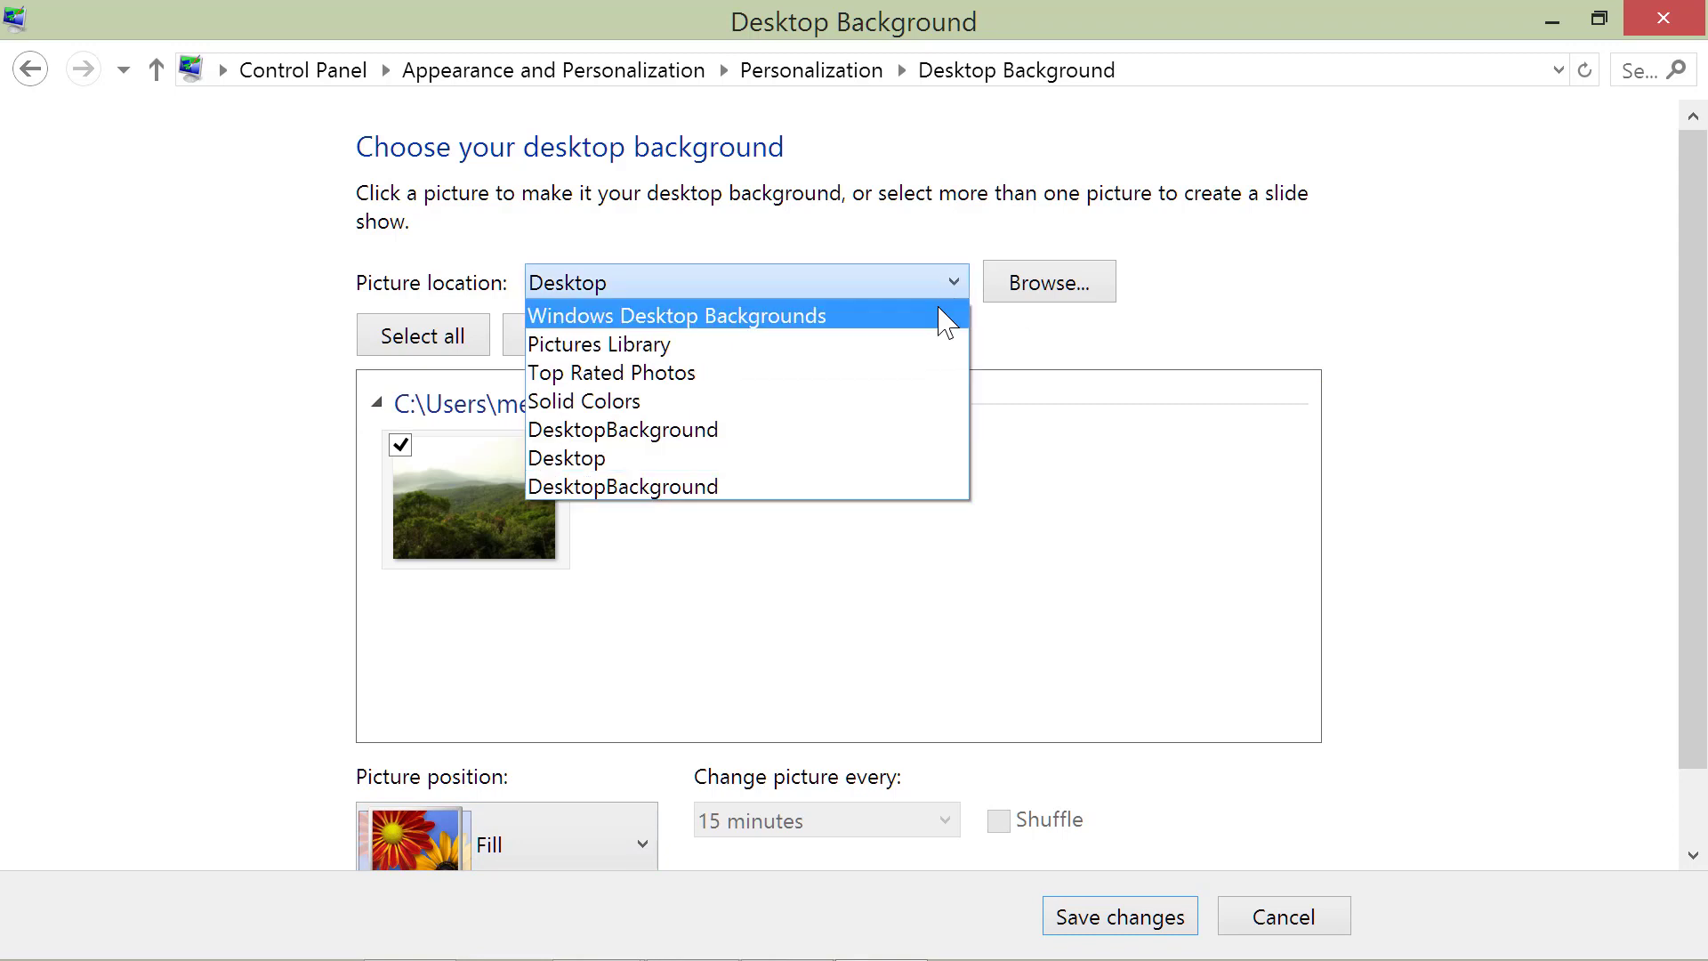
pyautogui.click(934, 316)
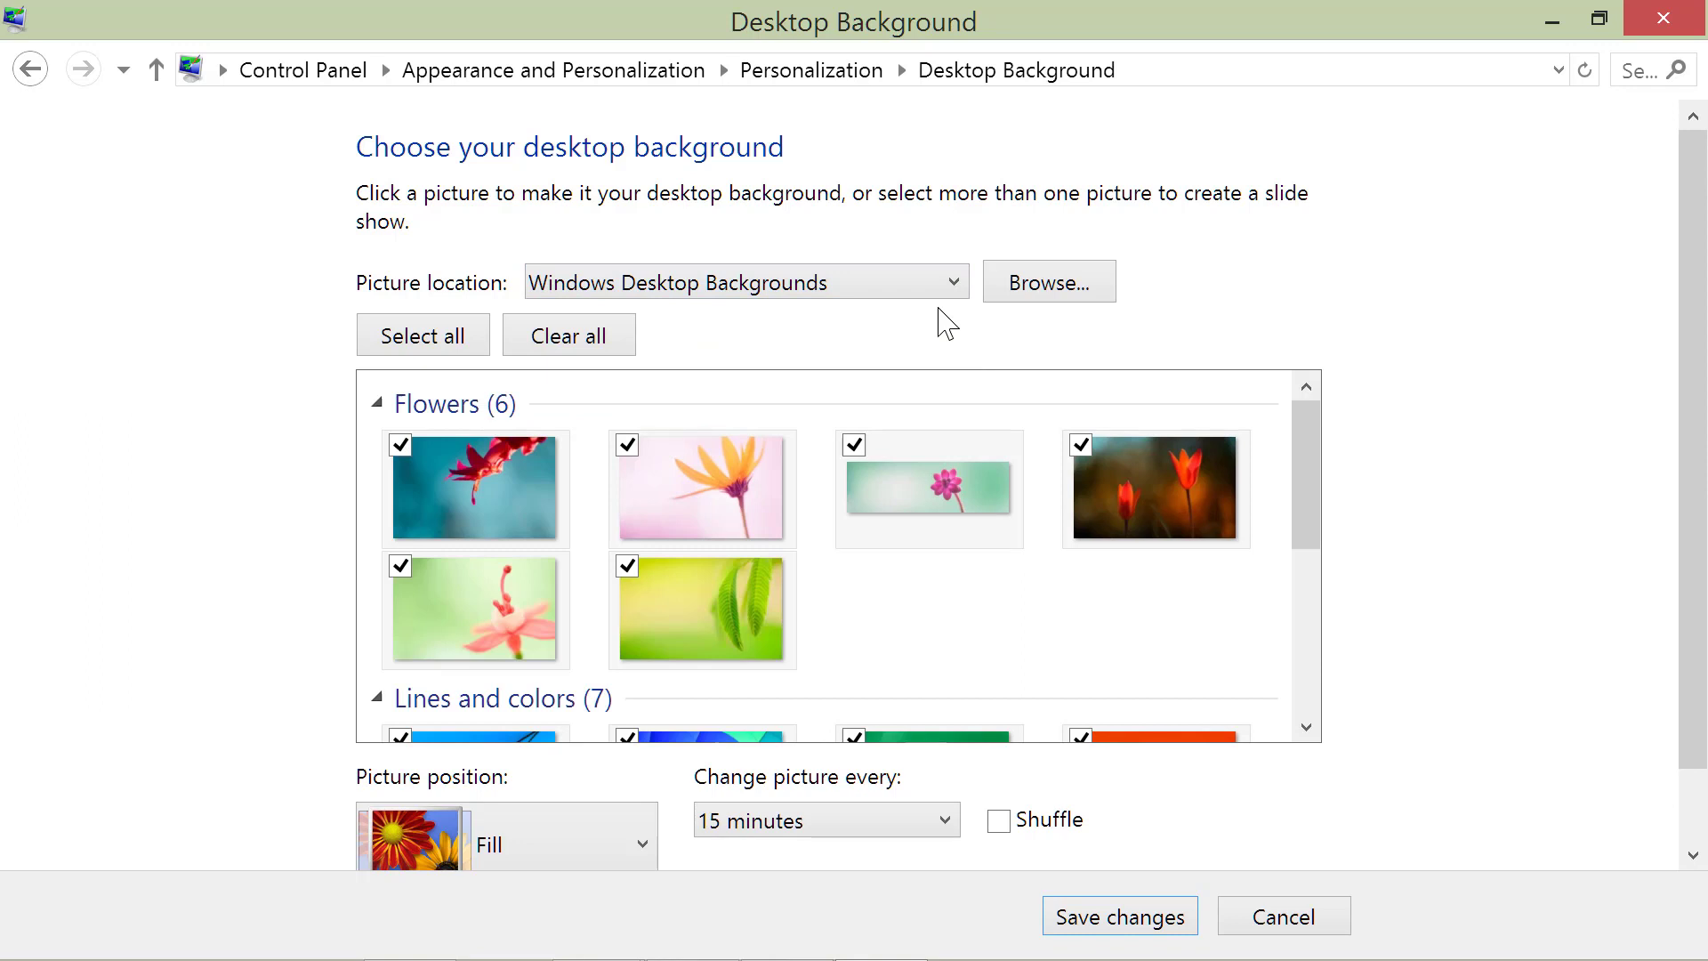
pyautogui.click(569, 335)
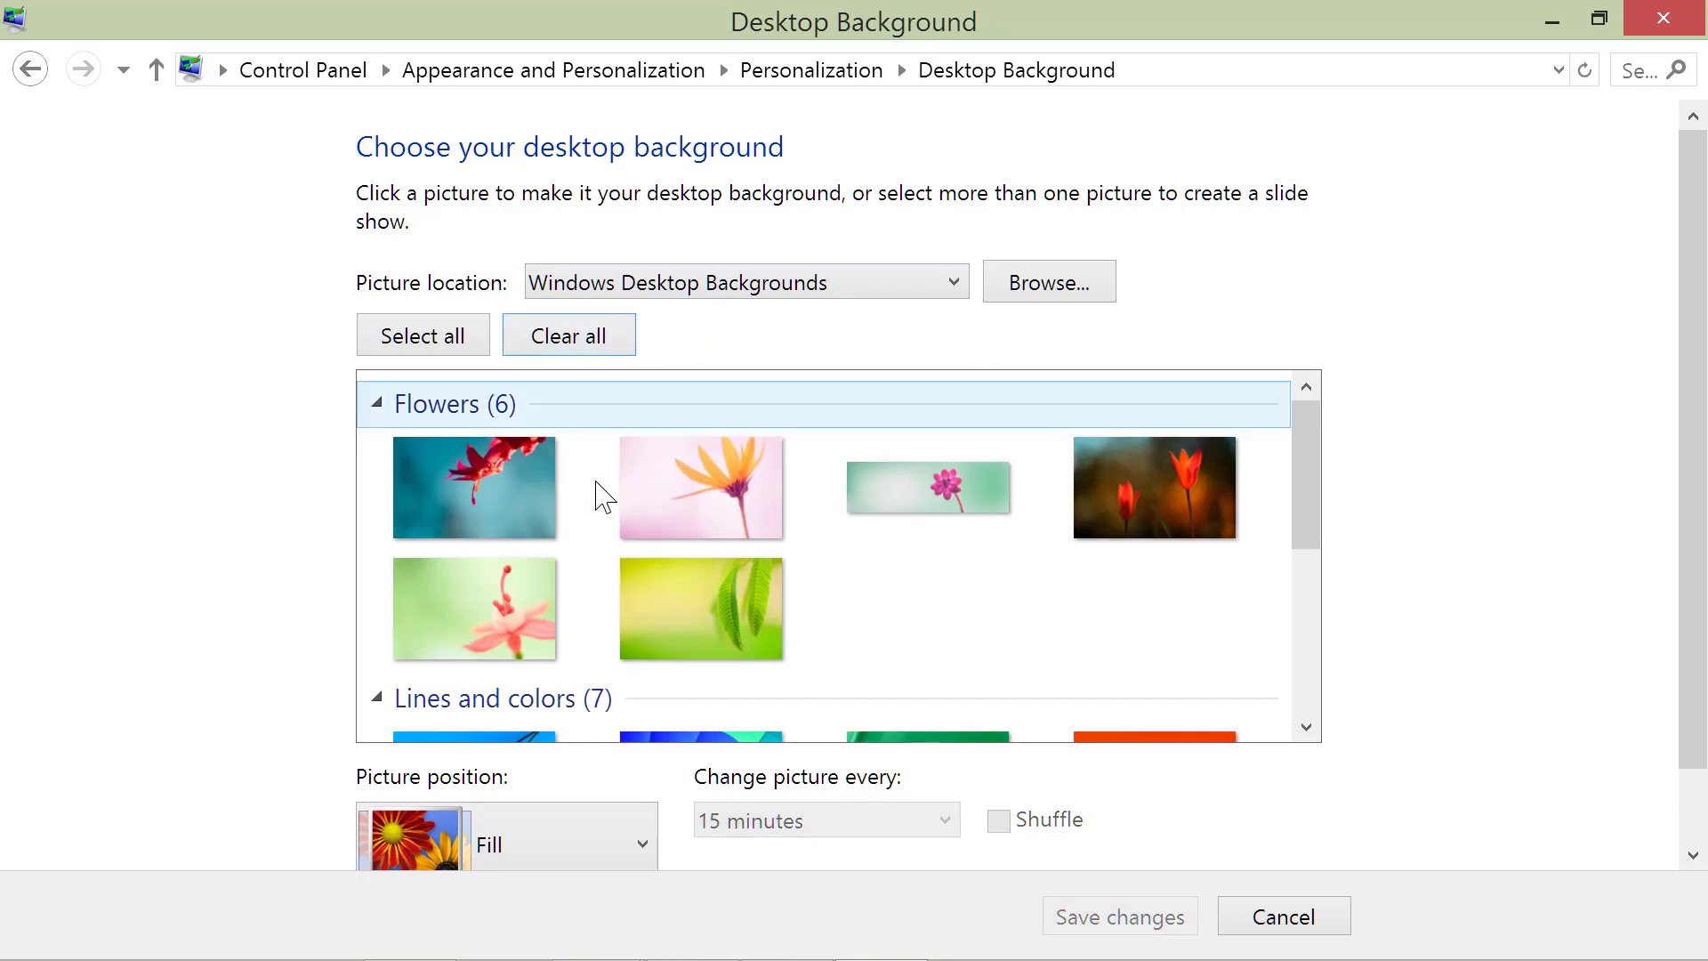
pyautogui.click(719, 607)
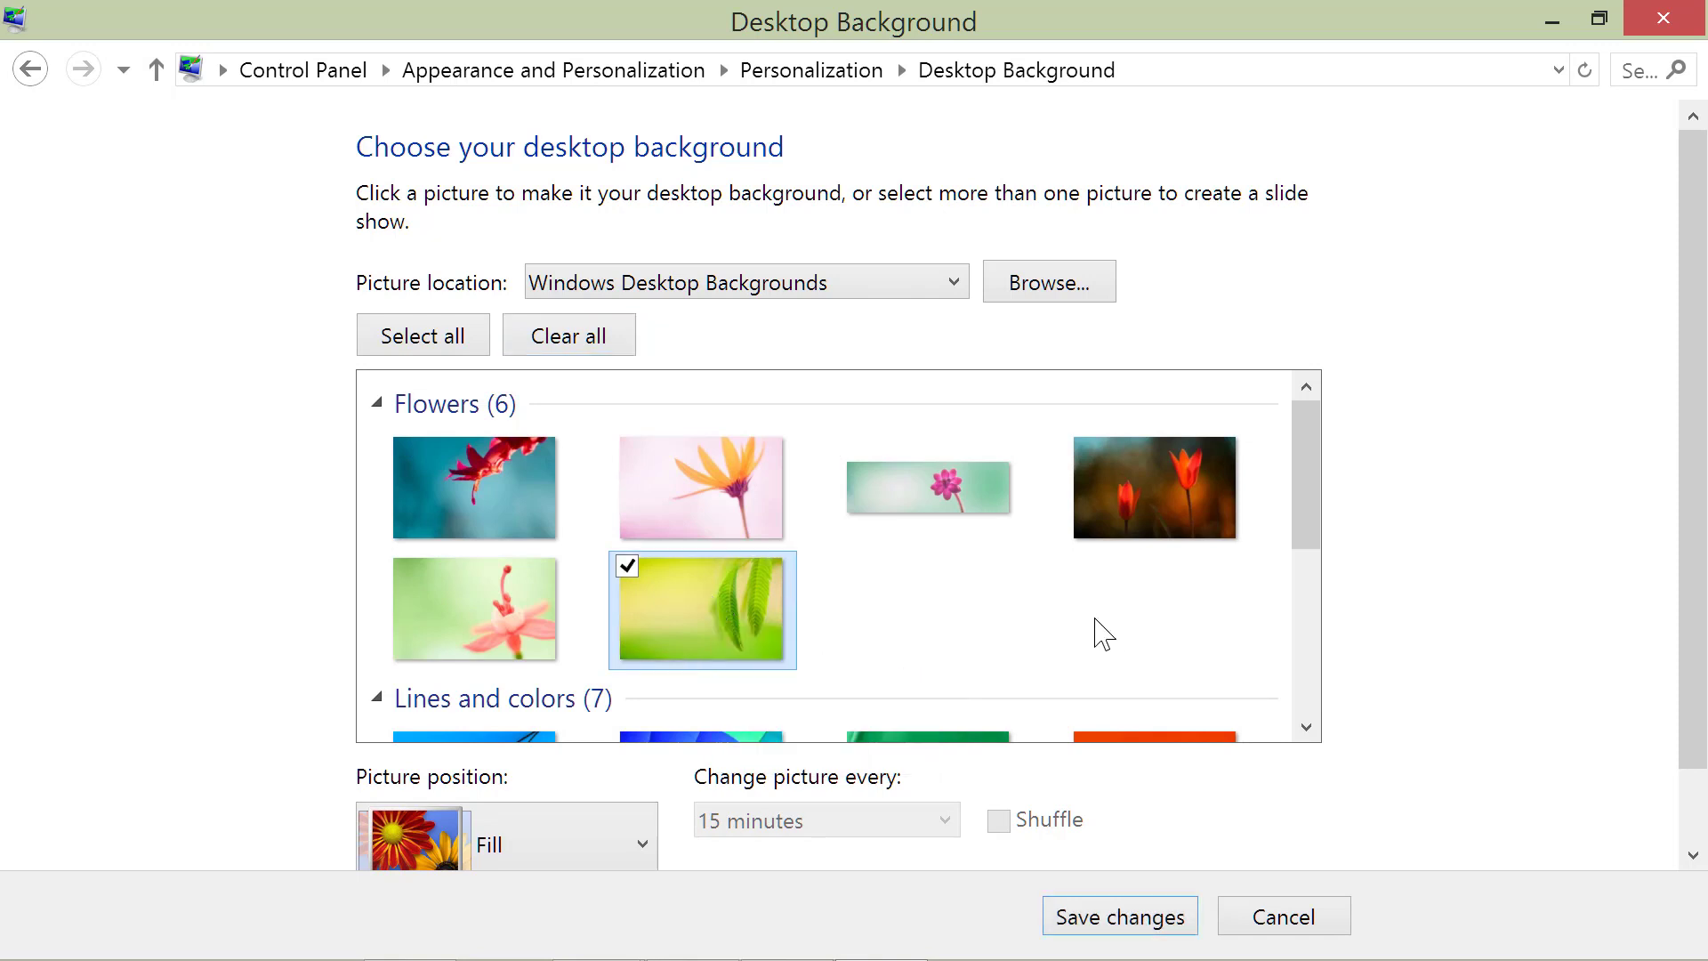
pyautogui.click(1147, 917)
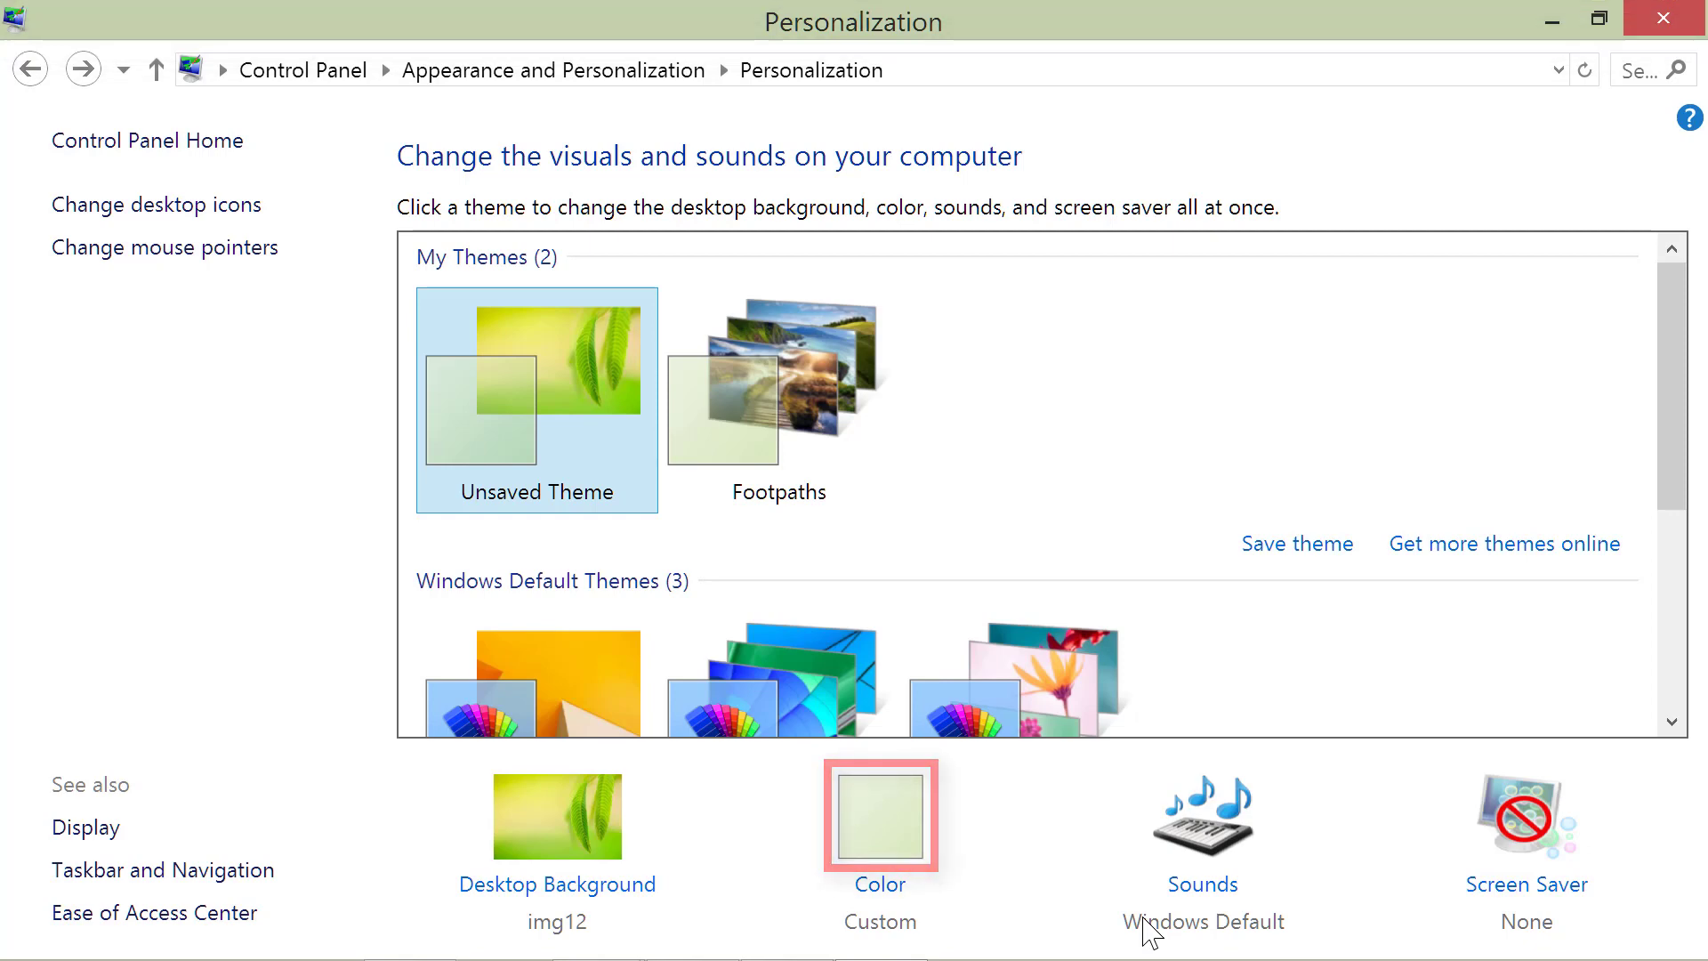
# - Set the window border and taskbar colour to green, save it and close Personalization
pyautogui.click(880, 820)
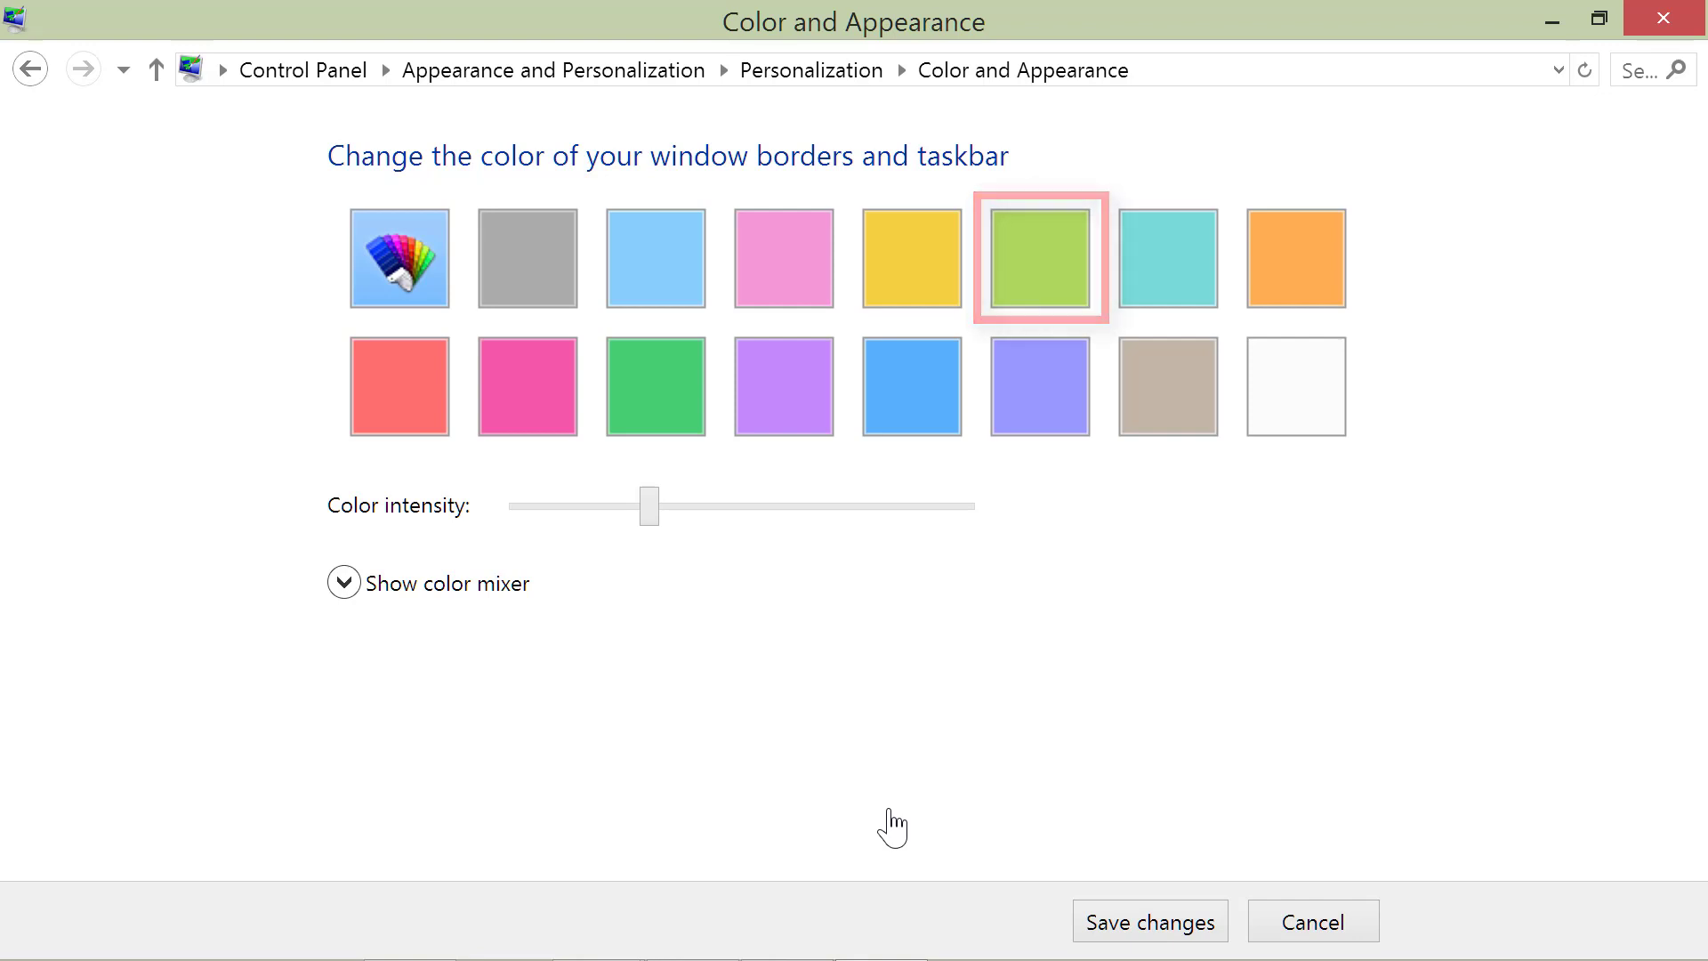
pyautogui.click(1039, 258)
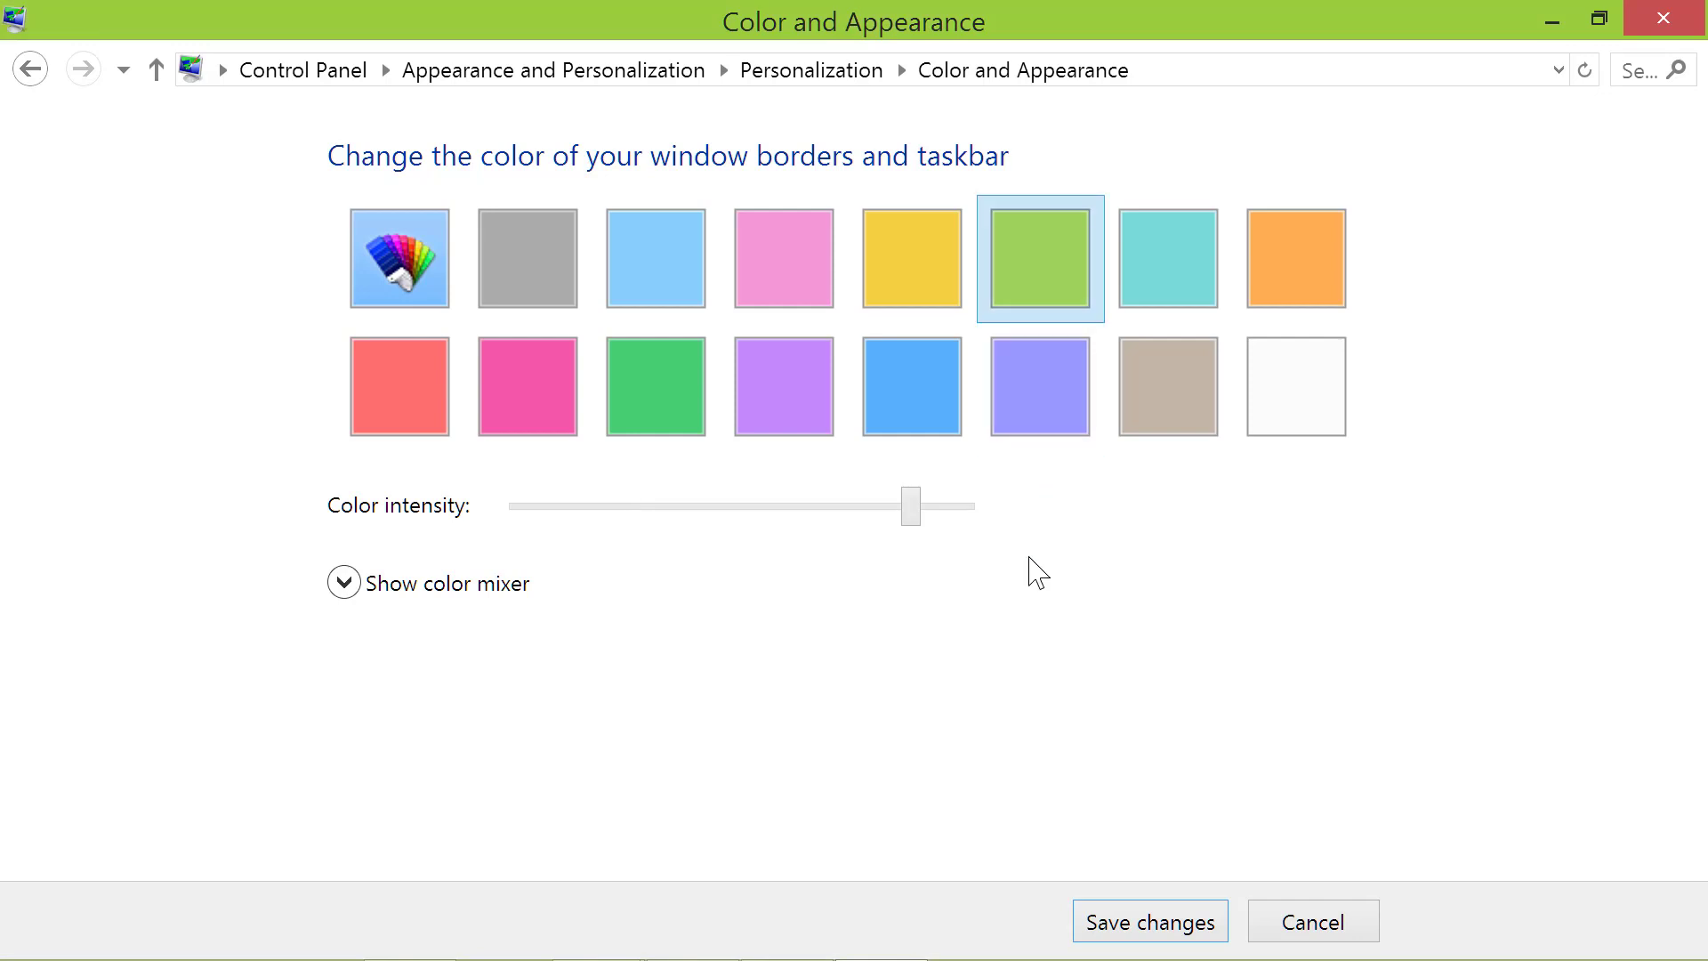
pyautogui.click(1155, 922)
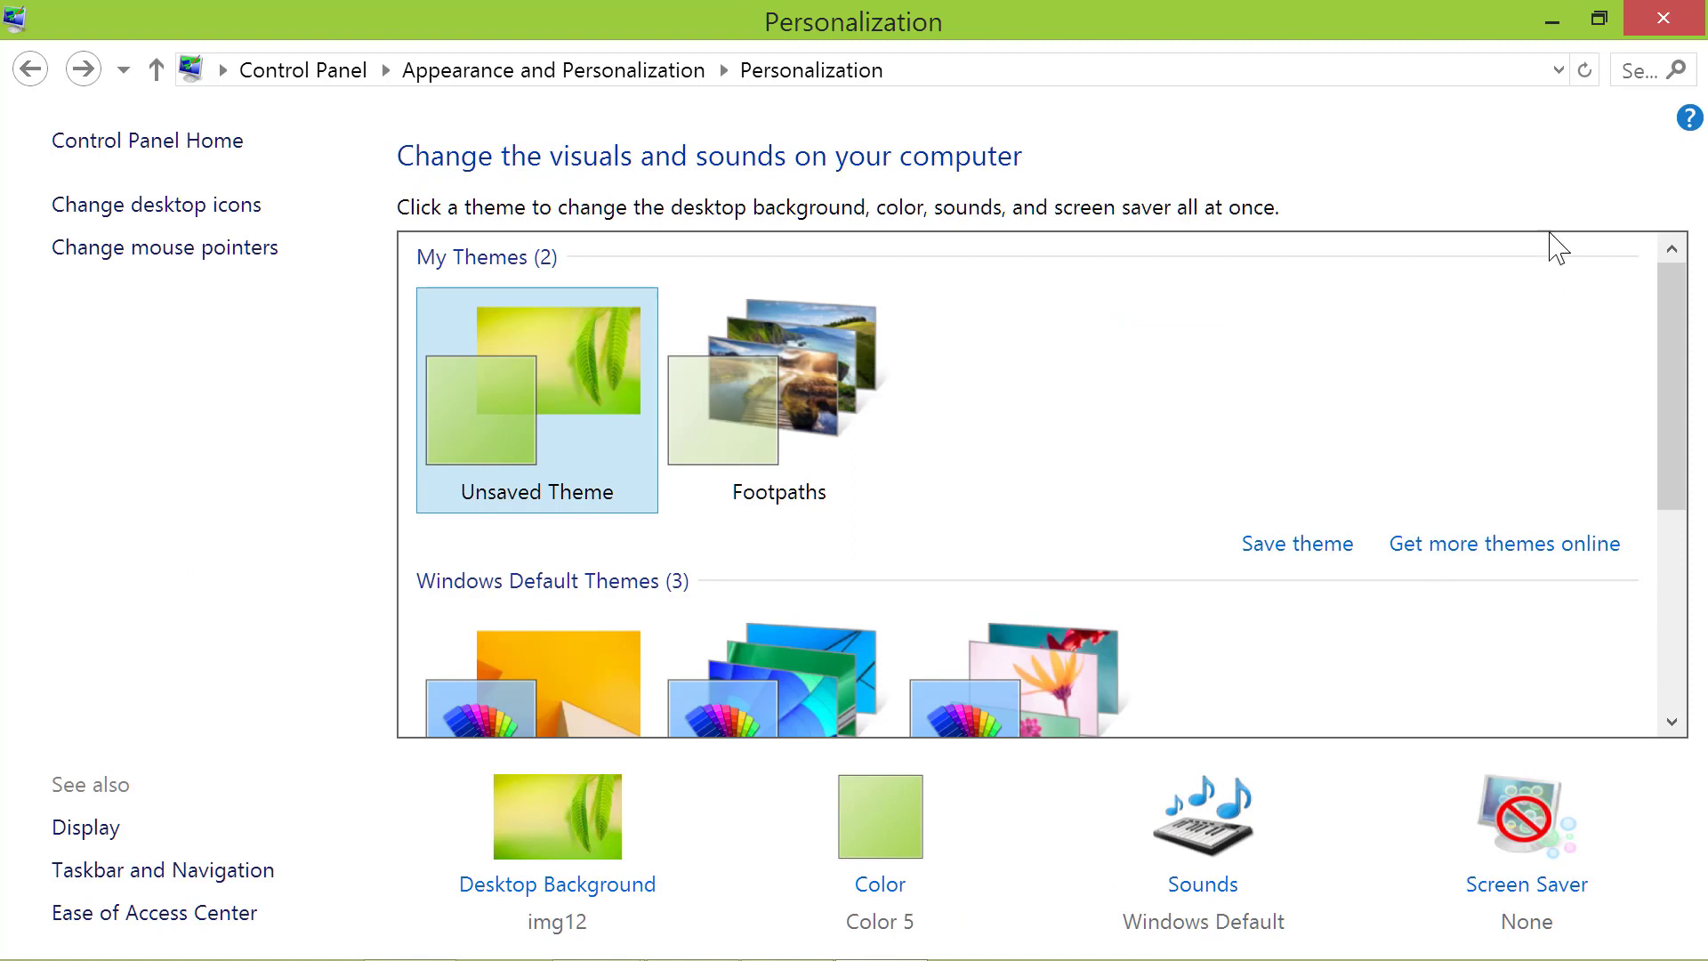
pyautogui.click(1662, 20)
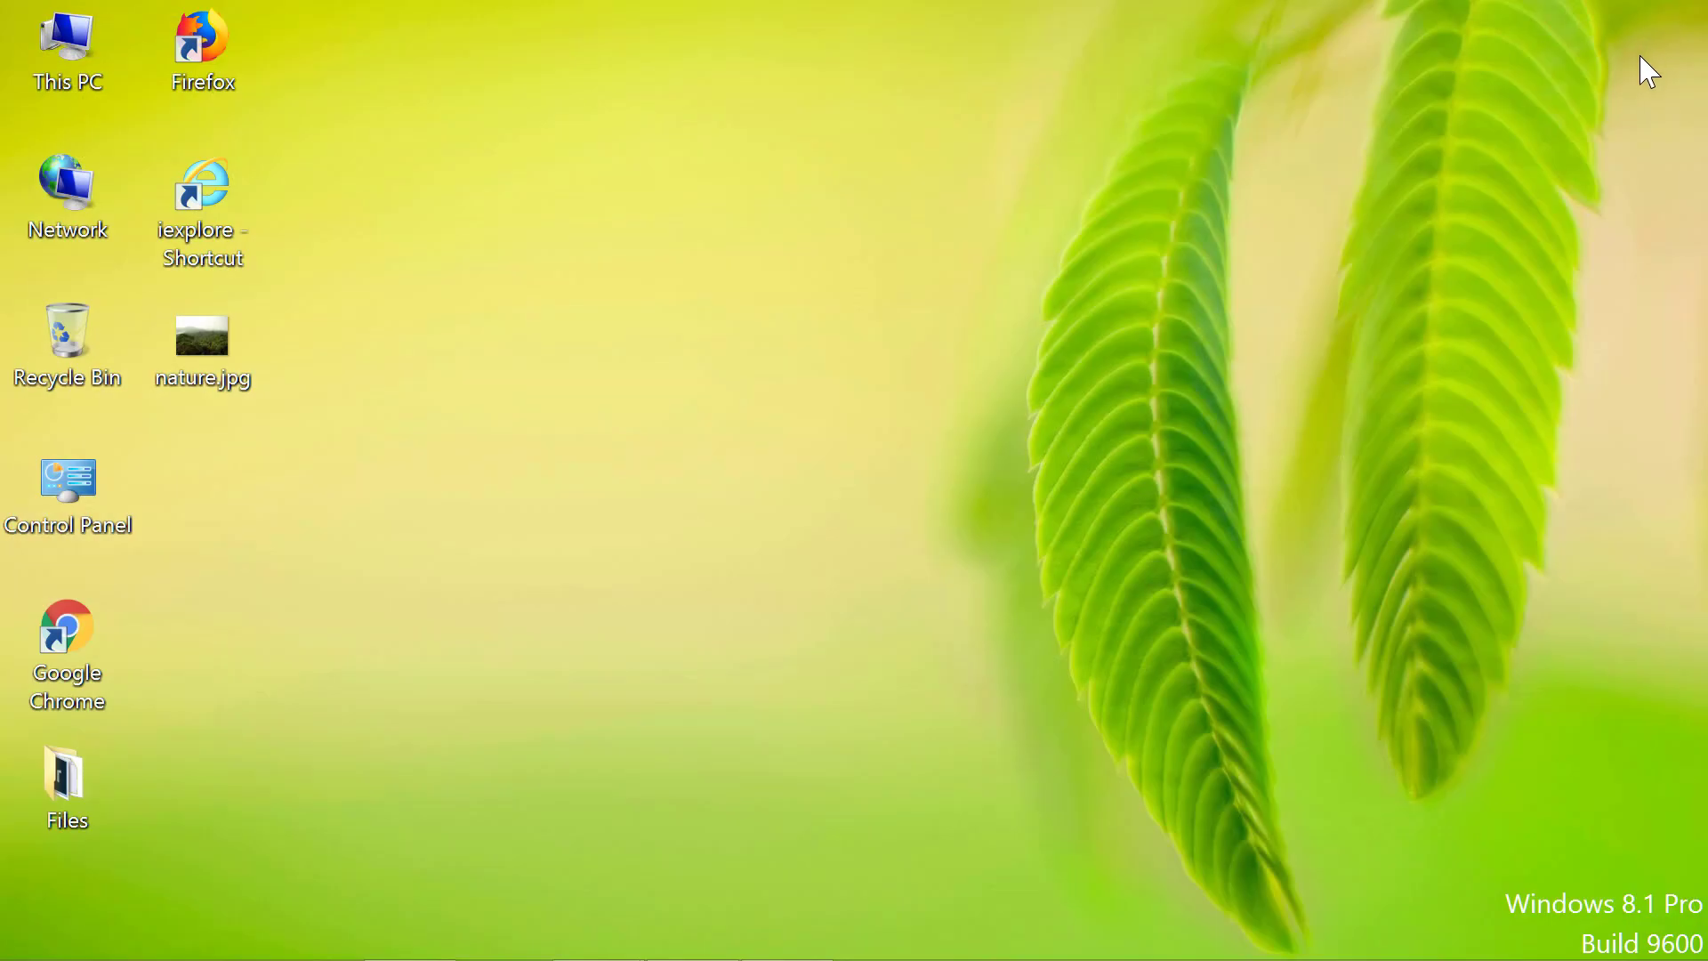